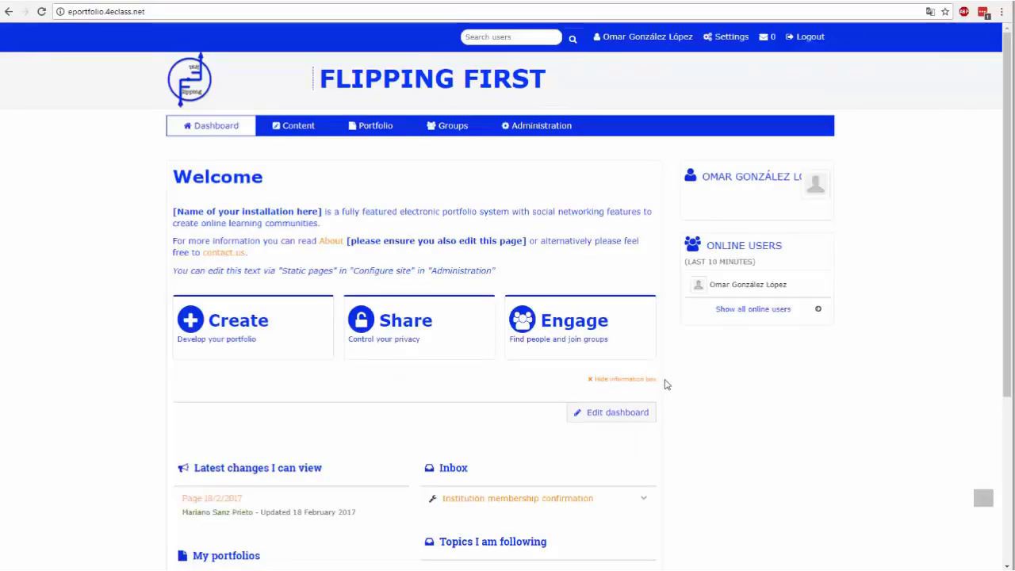
Upload perfil-de-usuario_318-28651.jpg as a new profile picture.
click(271, 127)
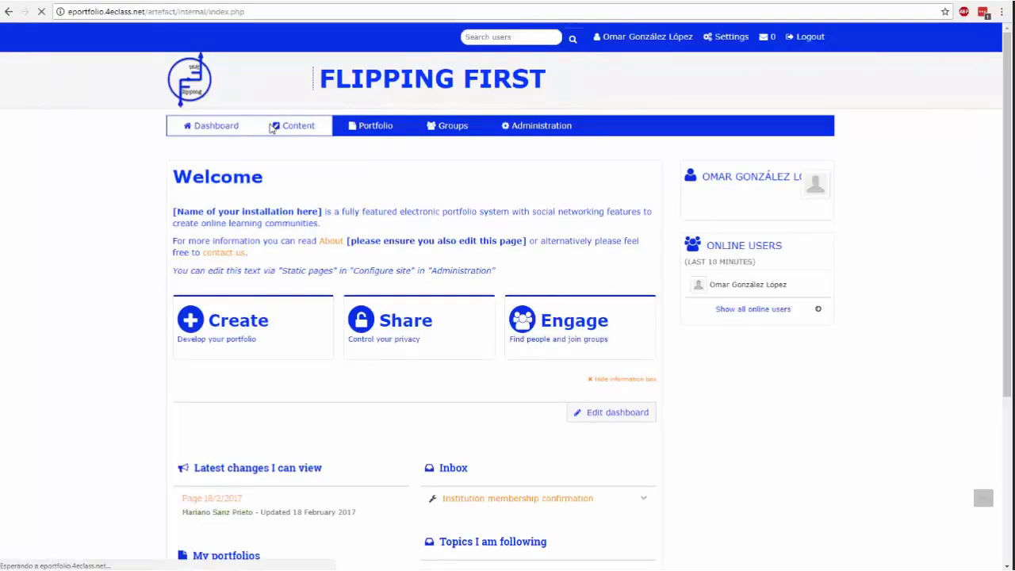
scroll(122, 216, down, 1)
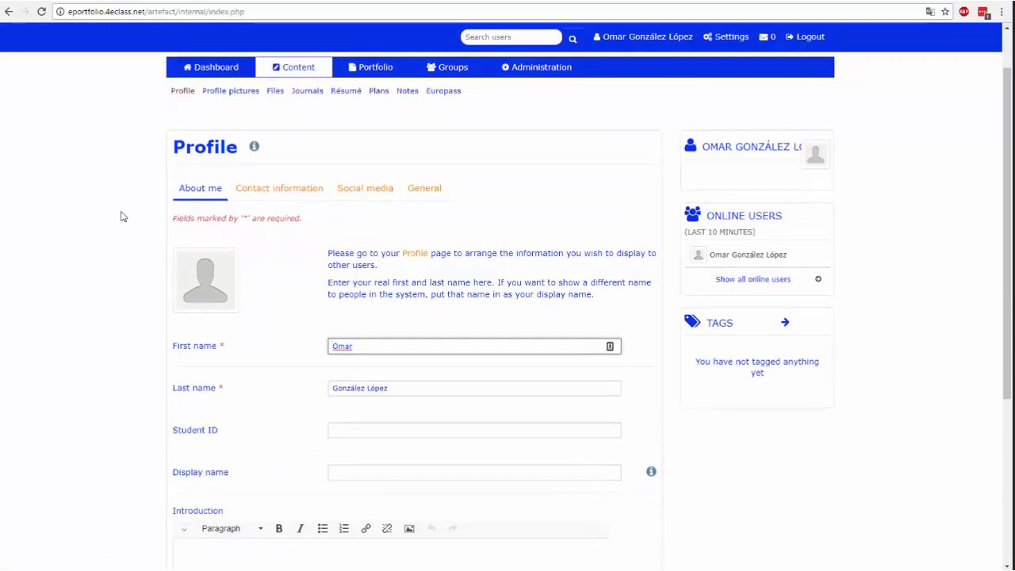
click(236, 95)
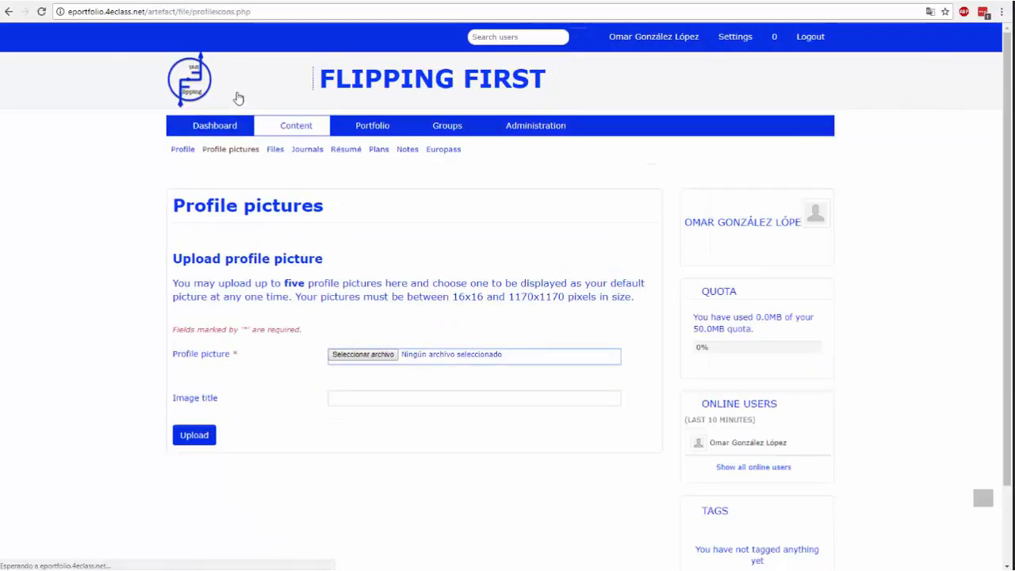
click(365, 489)
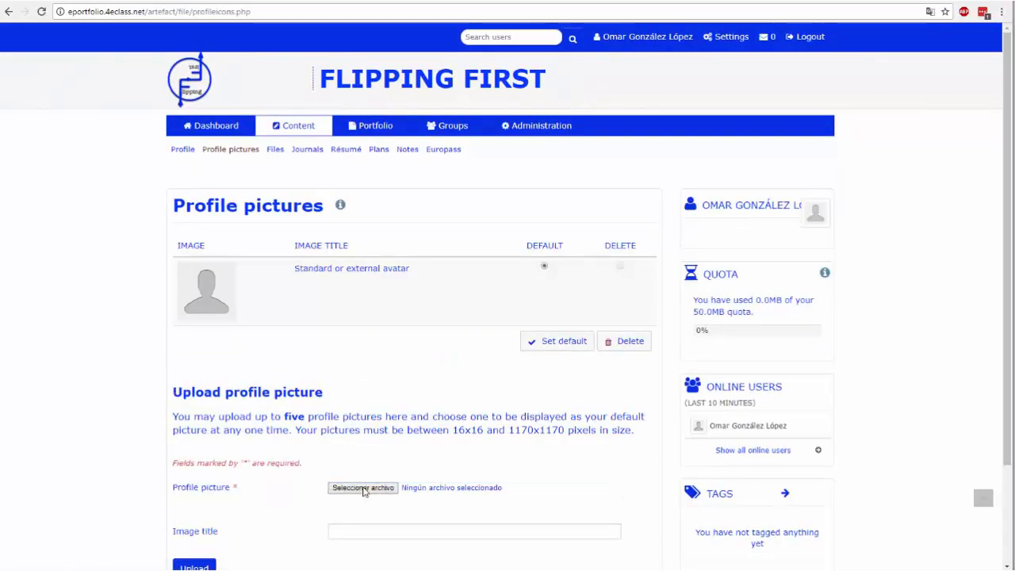
click(188, 223)
scroll(189, 224, down, 1)
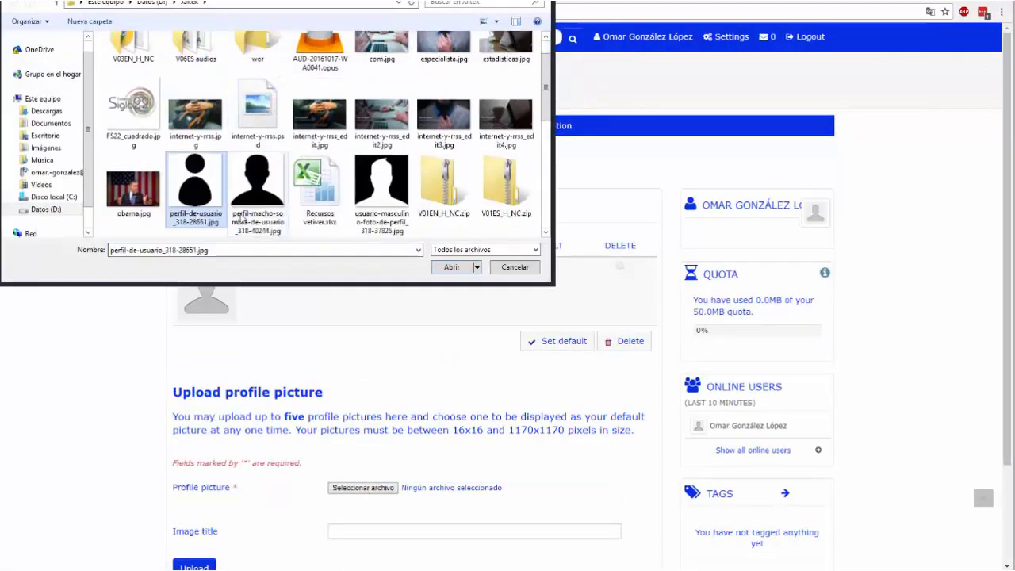
click(255, 186)
click(206, 184)
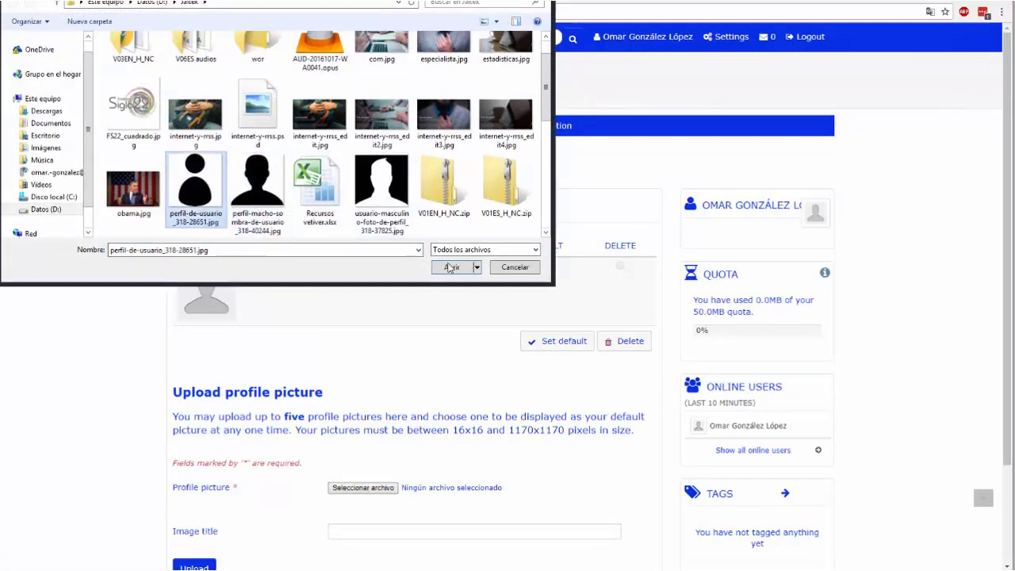
click(452, 267)
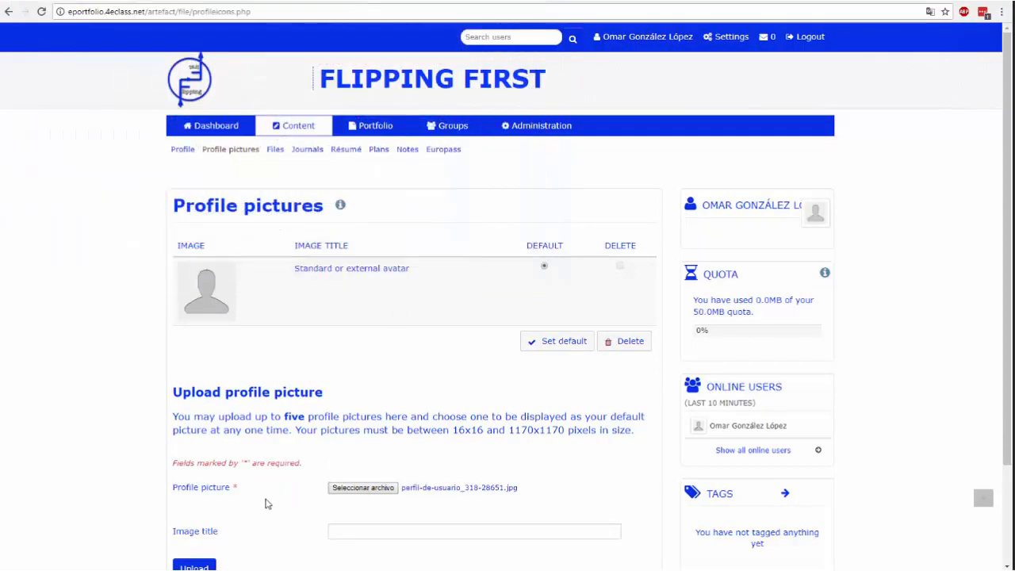
scroll(267, 503, down, 1)
scroll(268, 499, down, 1)
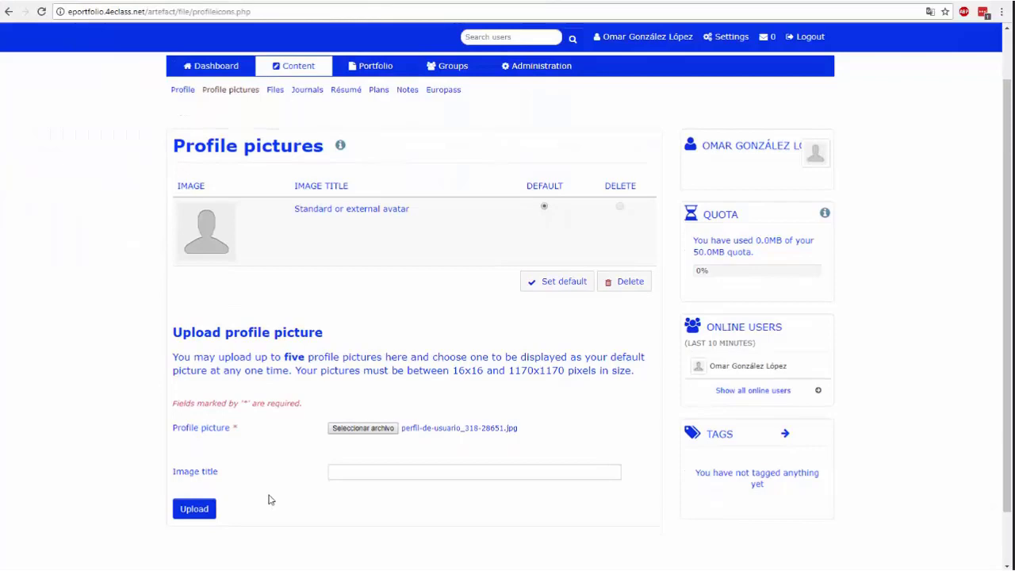
click(192, 457)
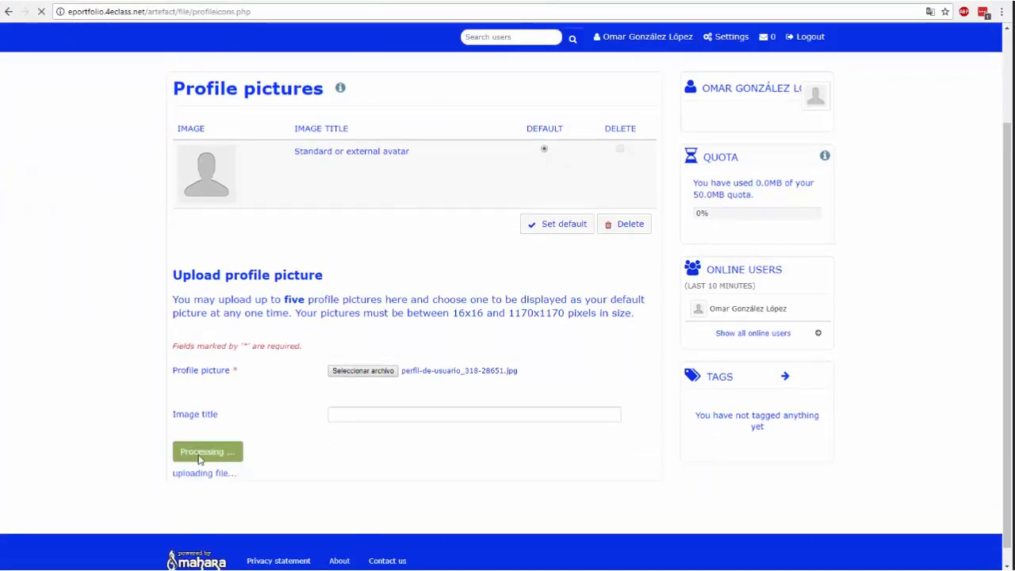
Upload perfil-macho-sombra-de-usuario_318-40244.jpg as a second profile picture.
scroll(325, 389, down, 4)
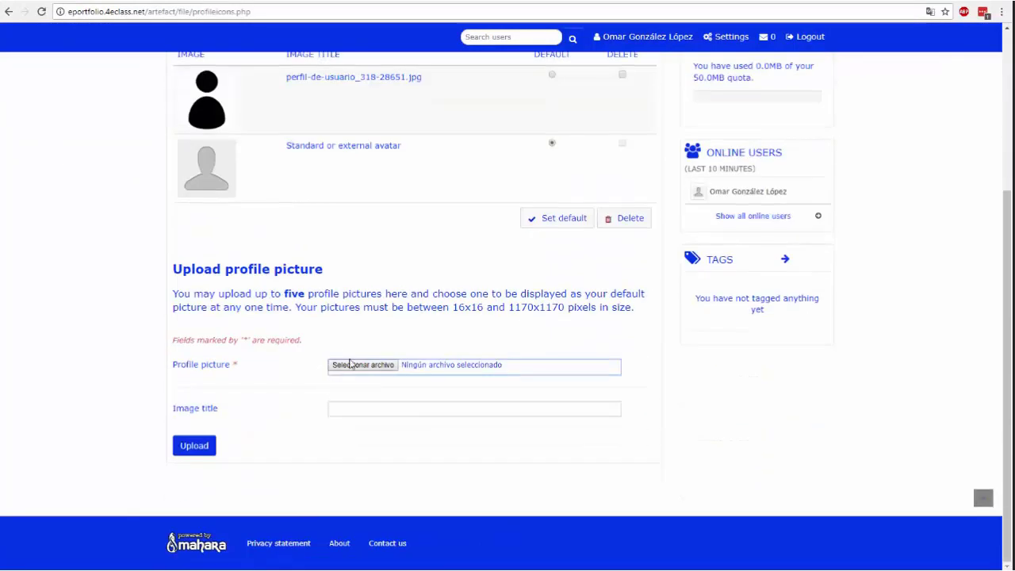
click(363, 364)
click(252, 228)
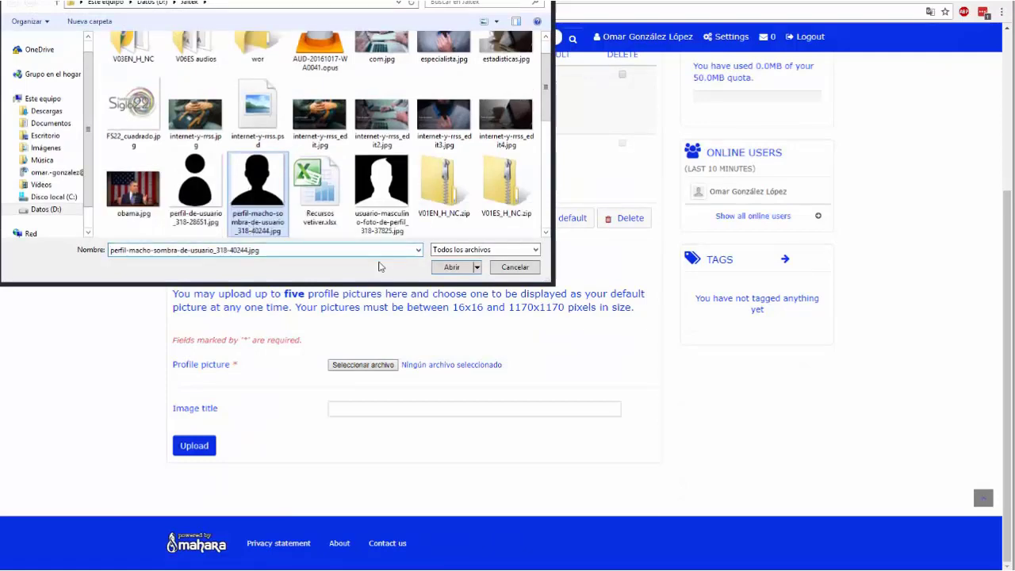
click(456, 268)
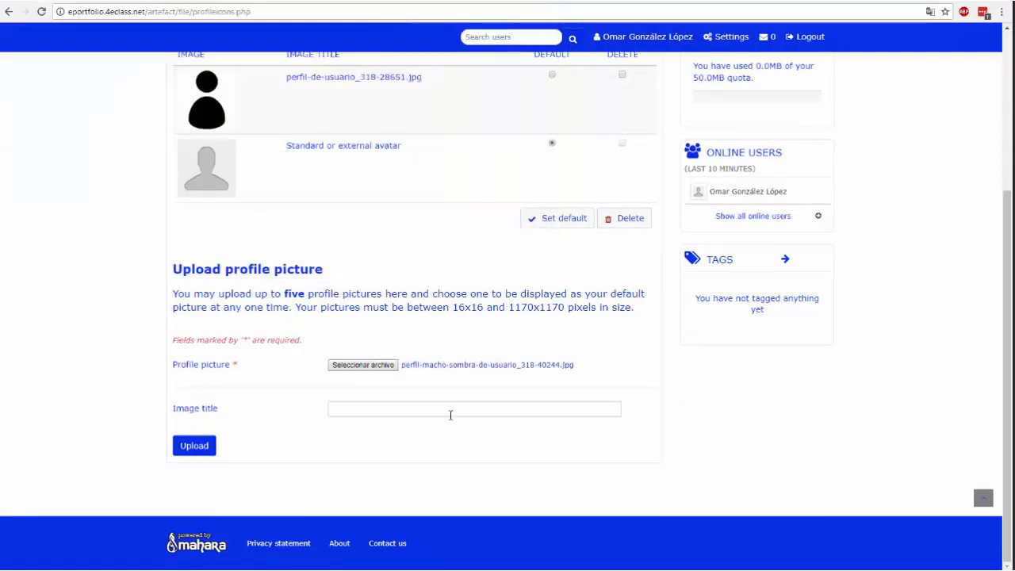
click(198, 446)
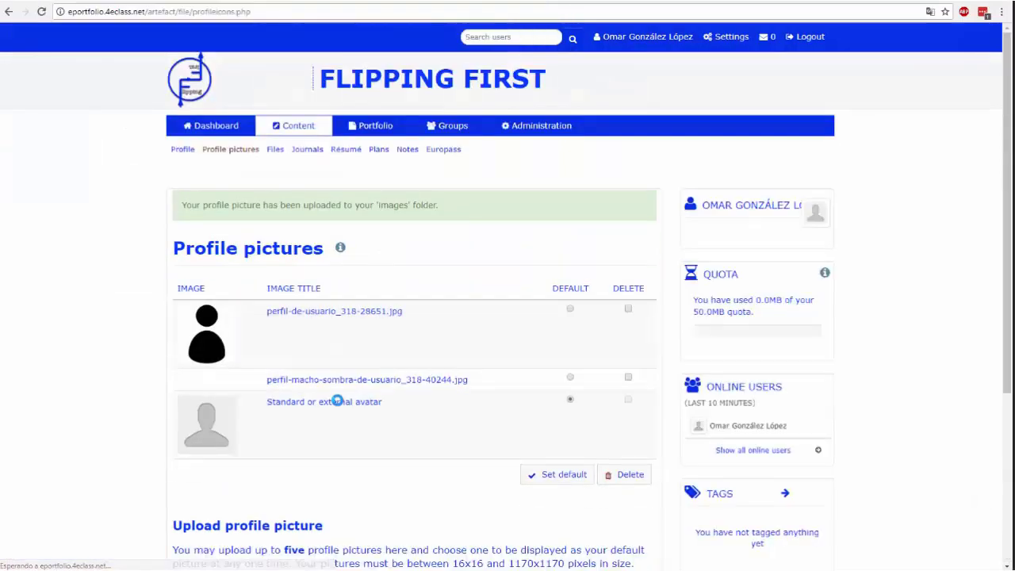
Upload usuario-masculino-foto-de-perfil_318-37825.jpg and mark the perfil-macho-sombra picture as default.
scroll(335, 412, down, 2)
click(341, 492)
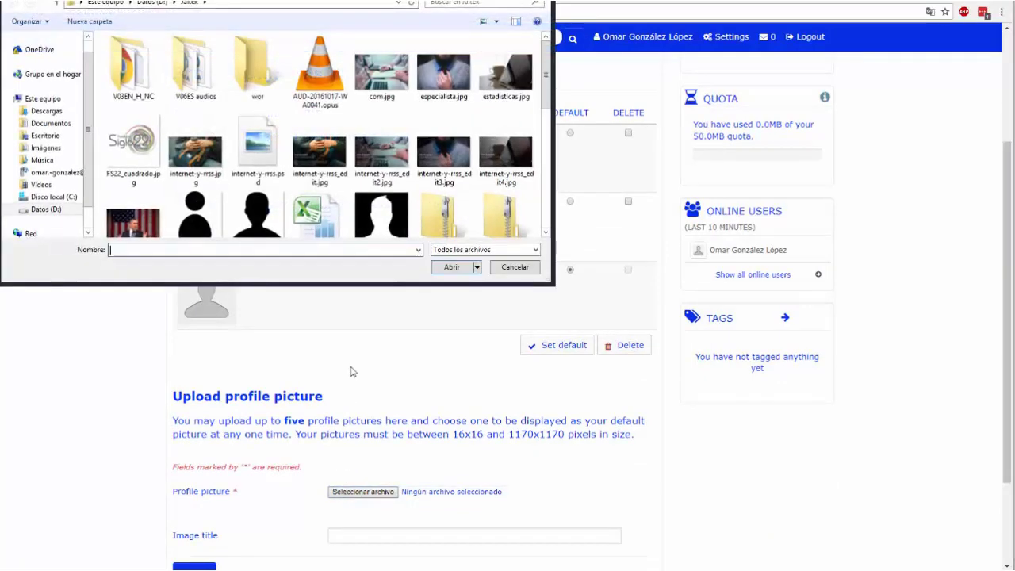
scroll(381, 198, down, 1)
click(381, 191)
click(436, 269)
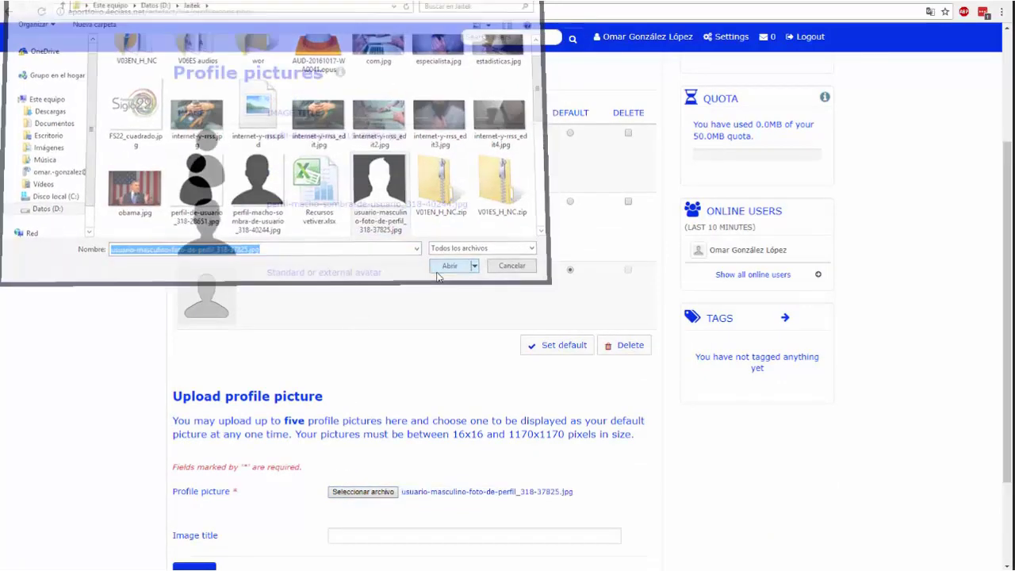
click(194, 566)
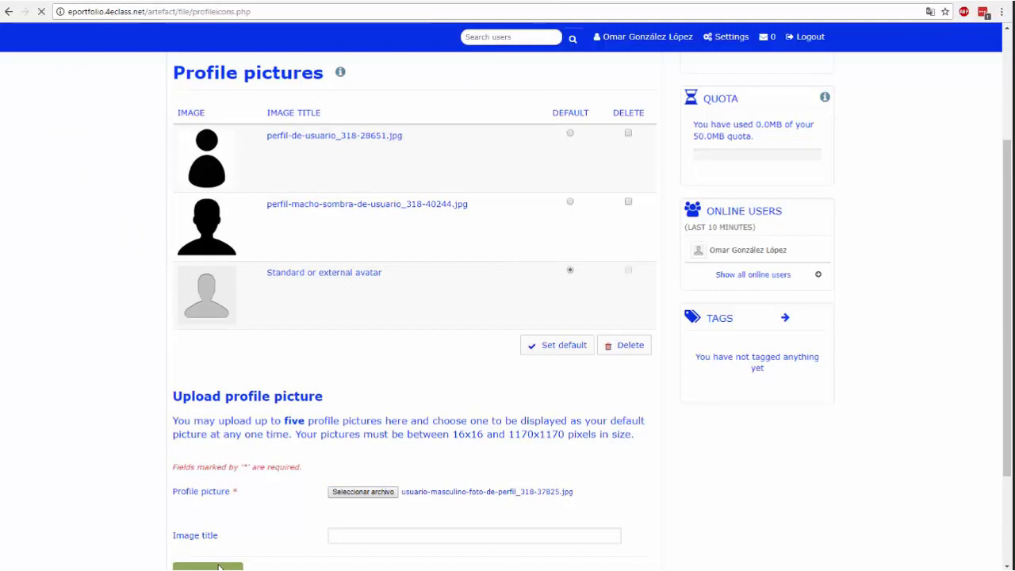
scroll(299, 534, down, 1)
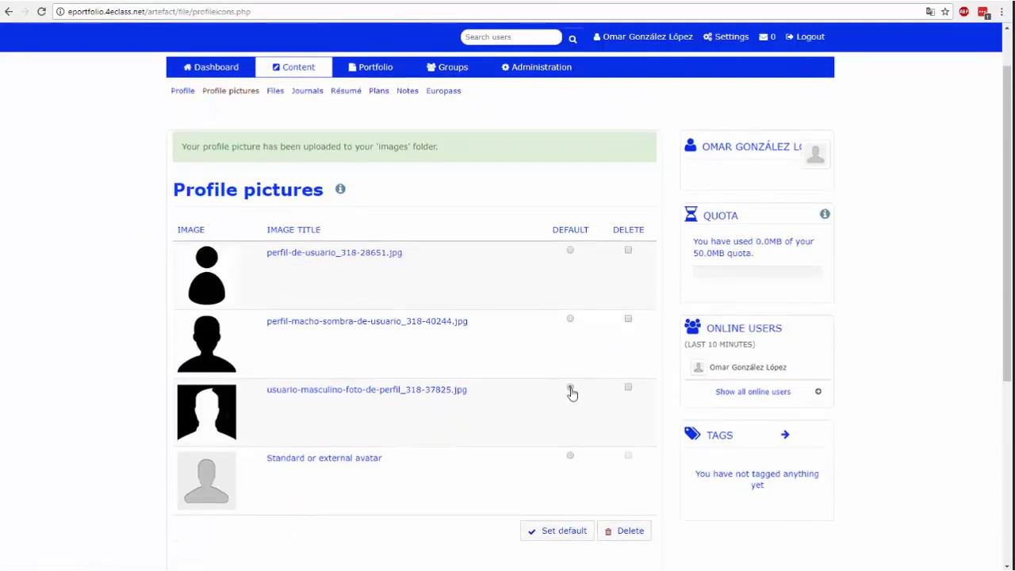
click(569, 317)
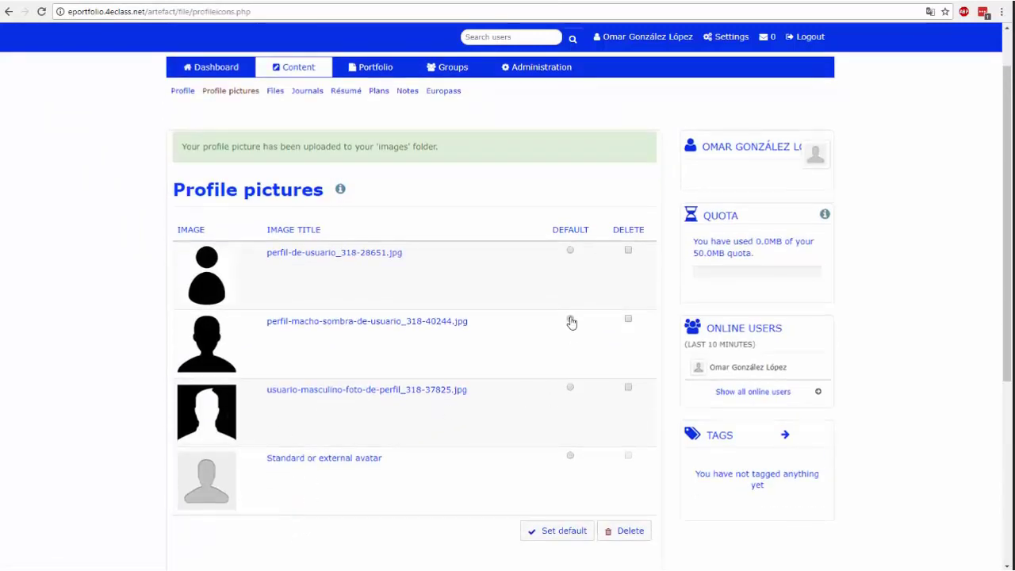
Save perfil-macho-sombra as the default profile picture, browse the Files area, then open Journals.
click(553, 531)
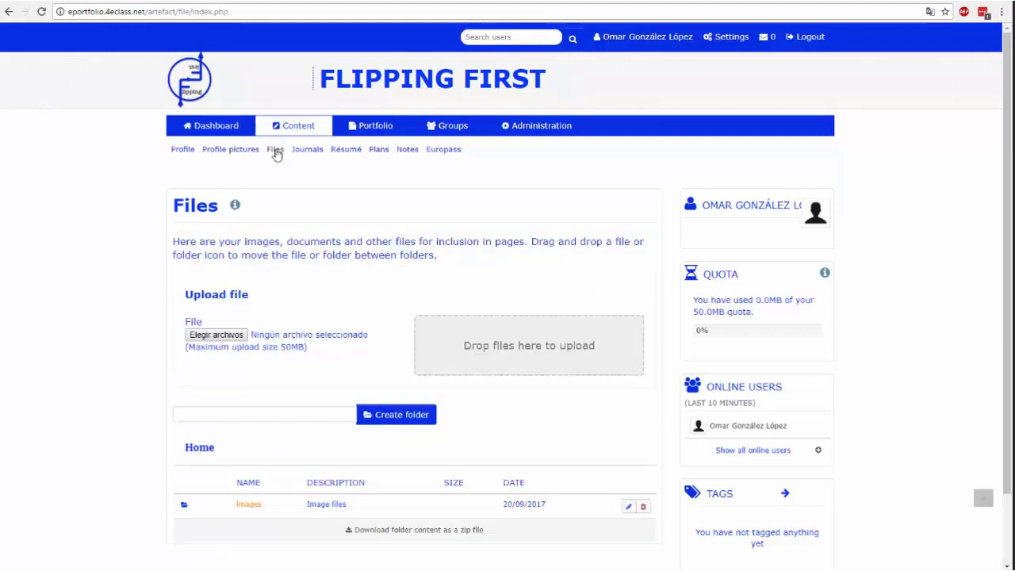
scroll(46, 284, down, 2)
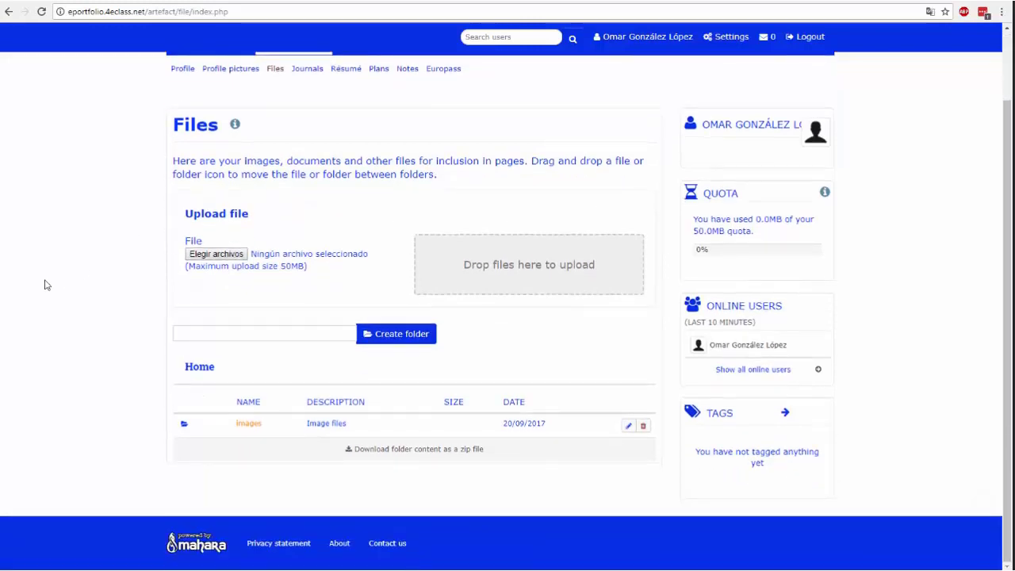
scroll(46, 284, up, 1)
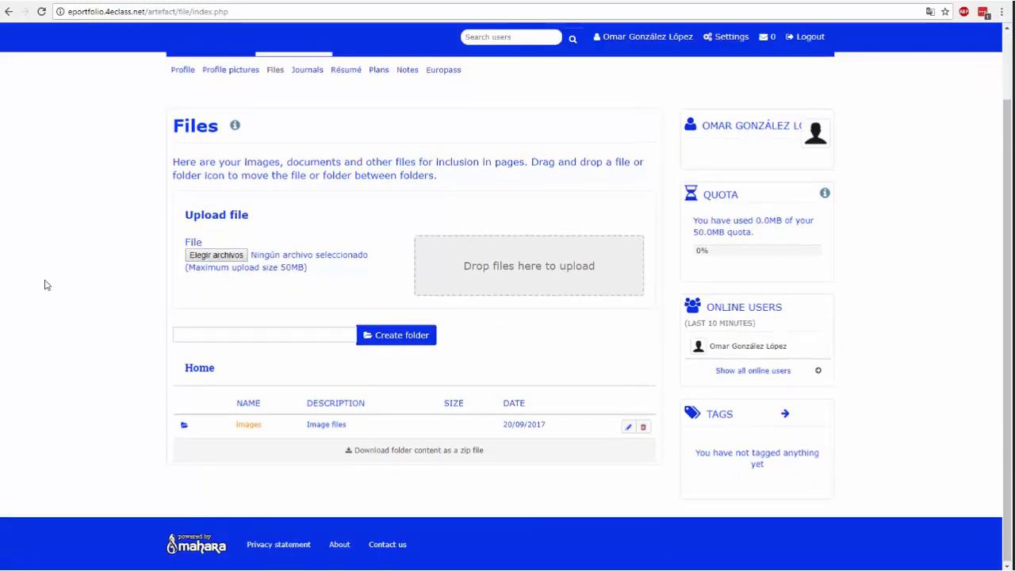
click(309, 127)
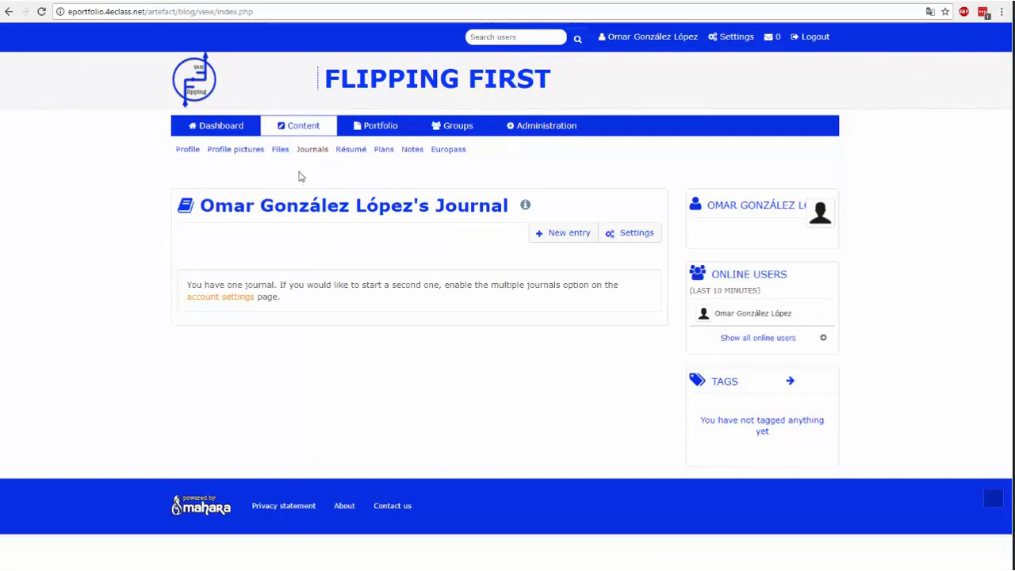
Scroll through the empty Résumé page, then move on to the Plans page.
click(350, 150)
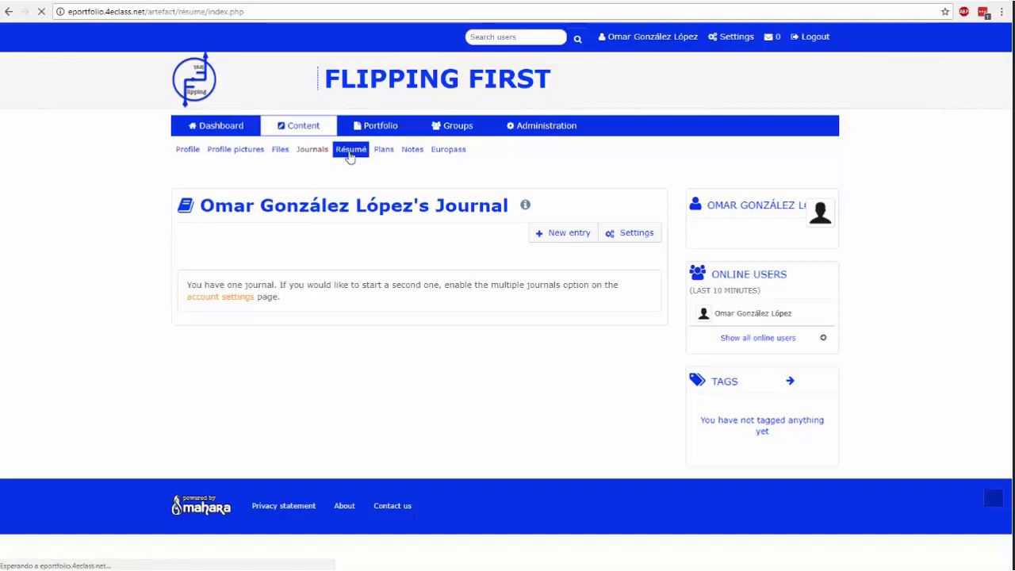
scroll(136, 264, down, 3)
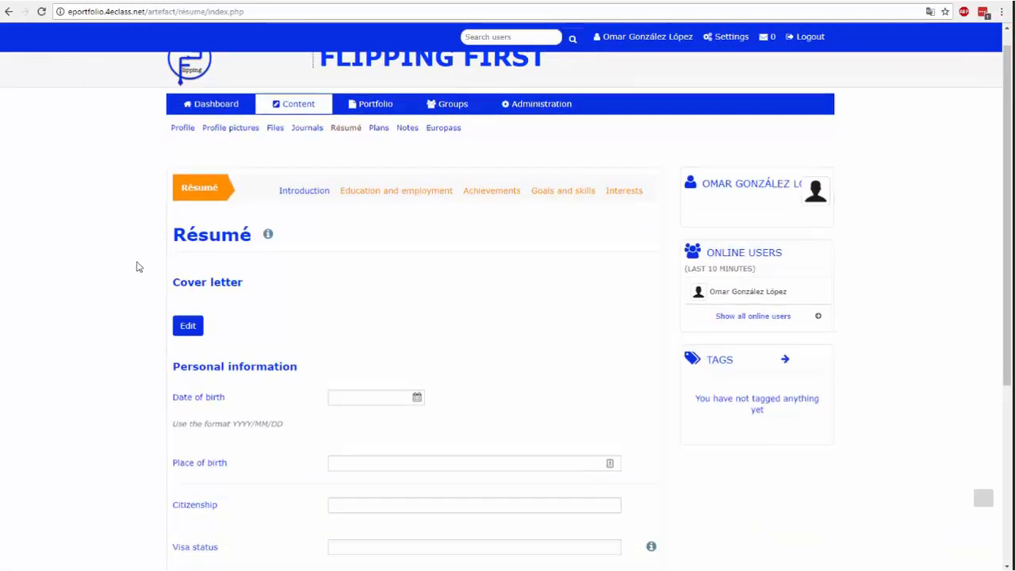
scroll(135, 266, up, 1)
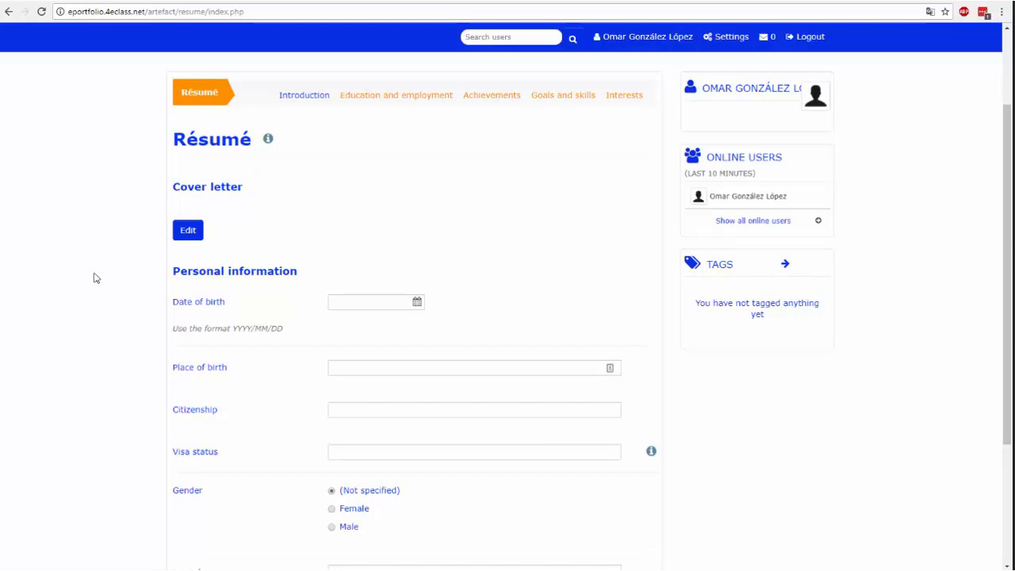
scroll(93, 277, up, 2)
click(379, 150)
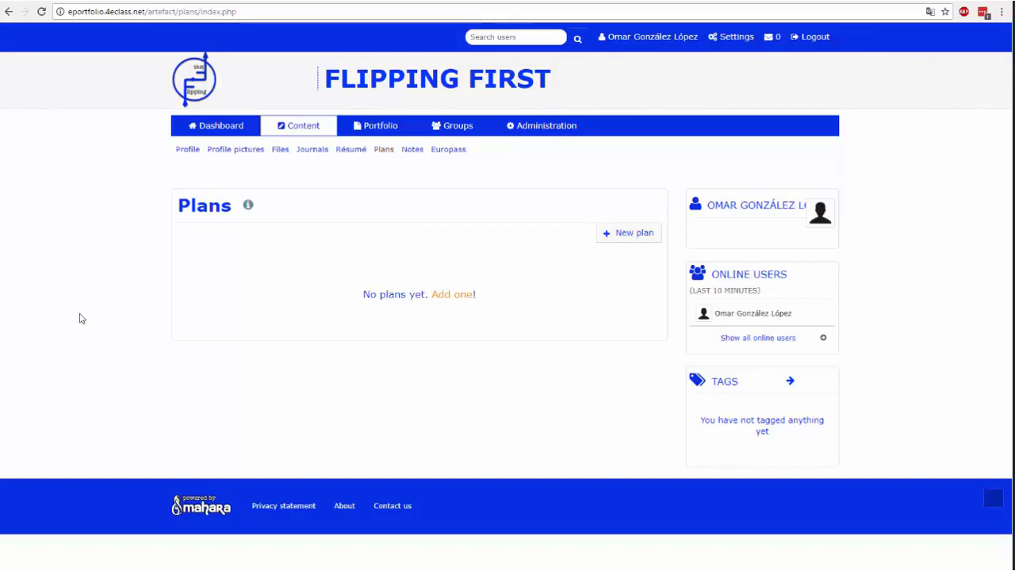
Leave the empty Plans page and go to My notes.
click(411, 149)
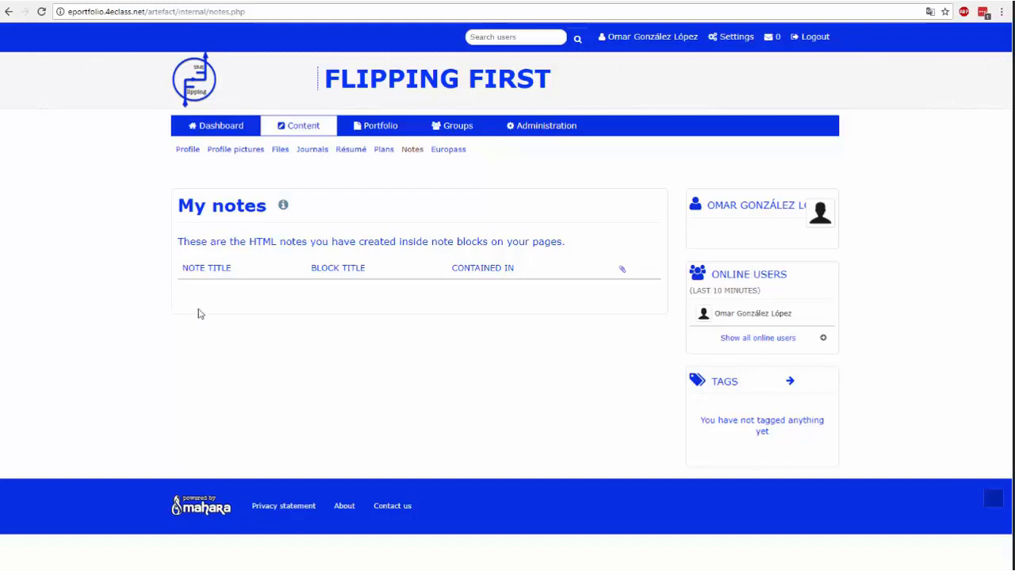
Open the Europass CV and scroll through its Personal information part.
click(450, 152)
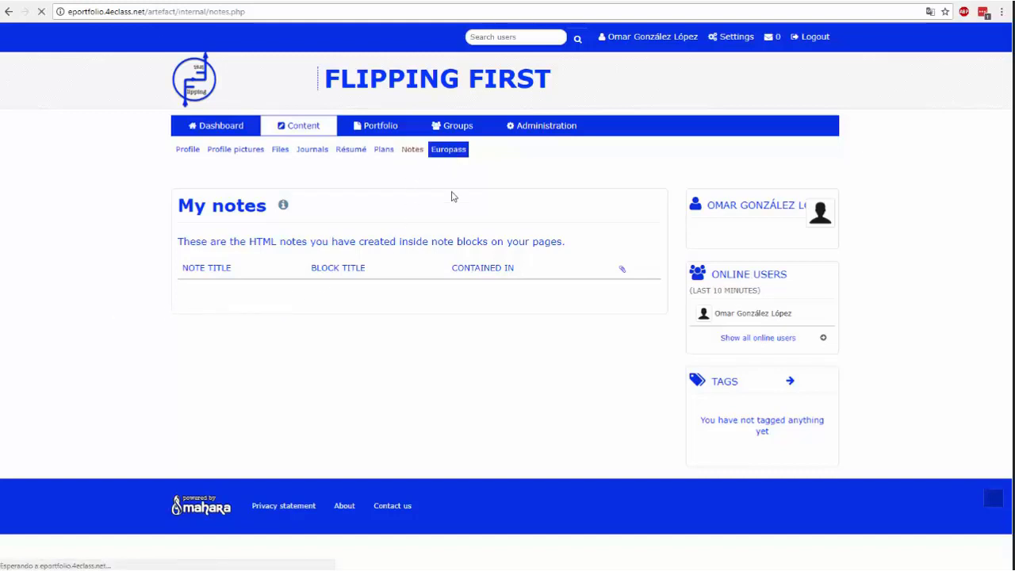
scroll(120, 364, down, 5)
scroll(73, 347, up, 4)
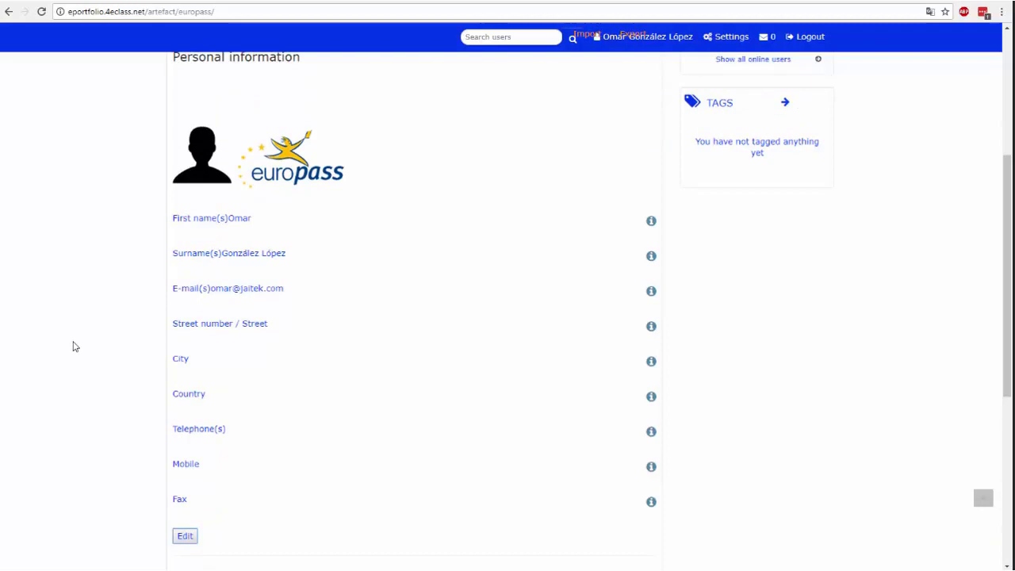
scroll(73, 346, up, 3)
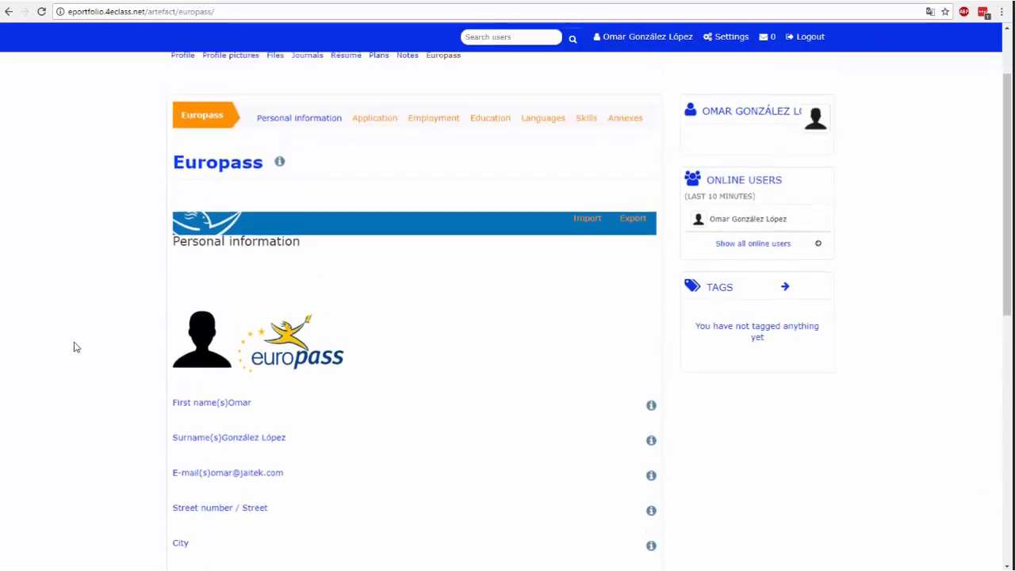
scroll(74, 346, down, 5)
scroll(74, 346, down, 3)
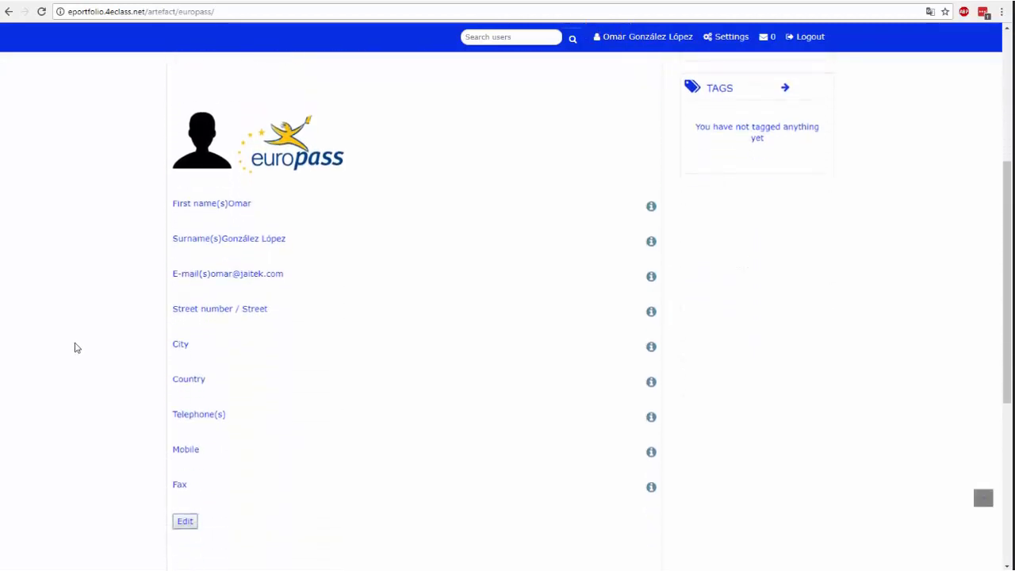
scroll(131, 375, down, 2)
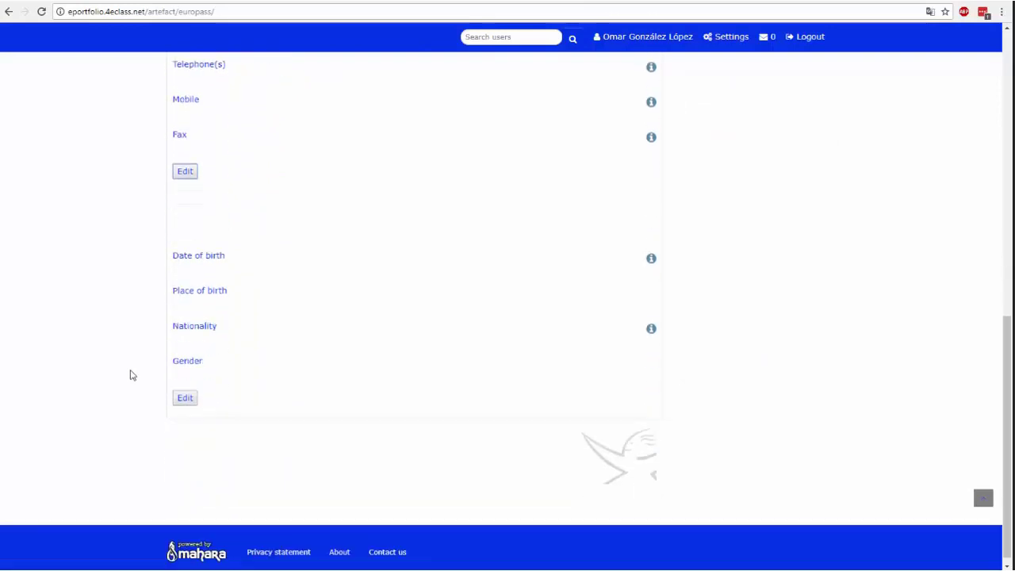
scroll(130, 374, up, 8)
scroll(270, 309, up, 1)
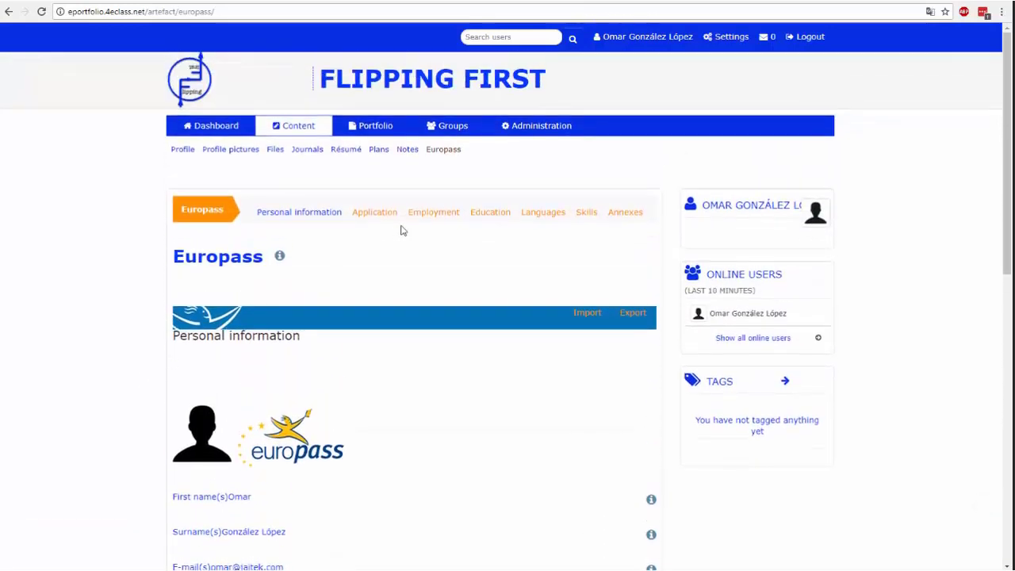
View the Application, Employment, Education, Languages and Skills parts, then go to the Pages list.
click(364, 214)
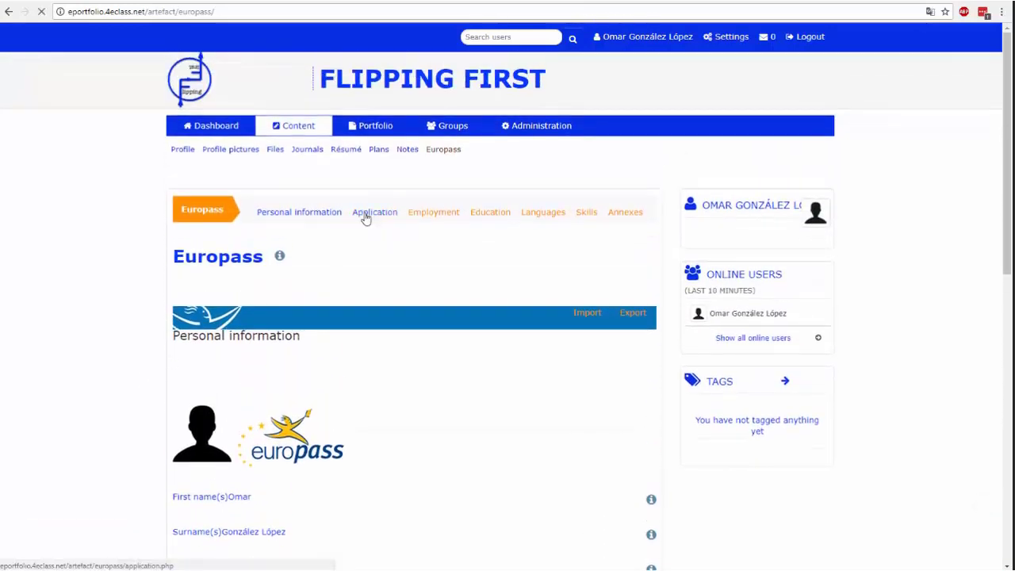
click(428, 216)
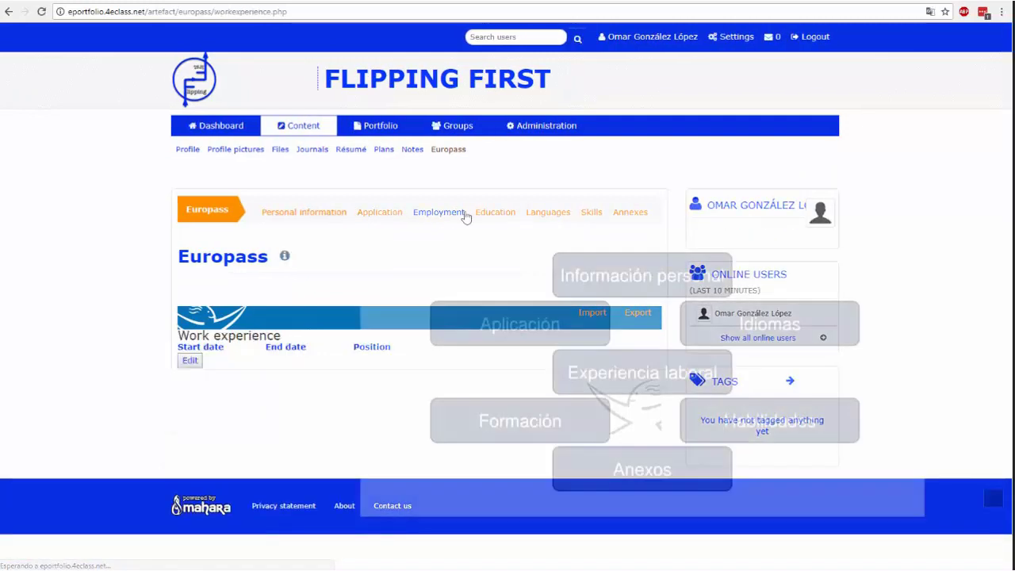
click(490, 213)
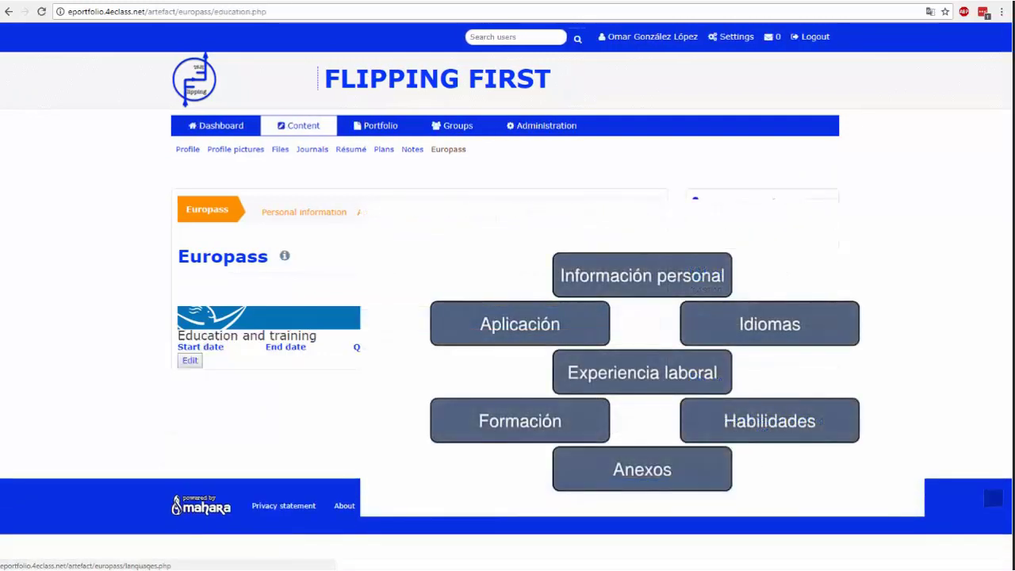
click(552, 212)
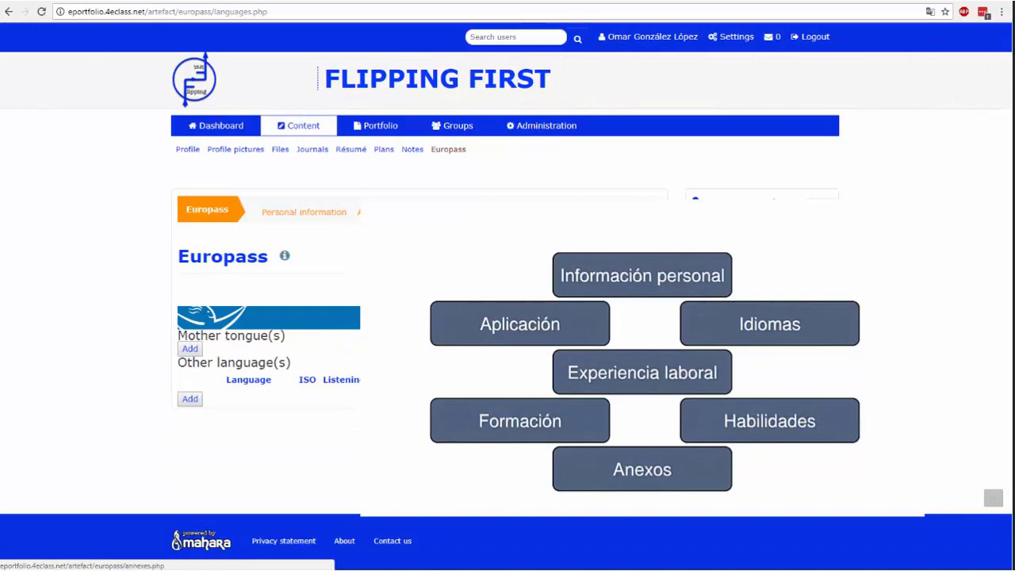
click(613, 213)
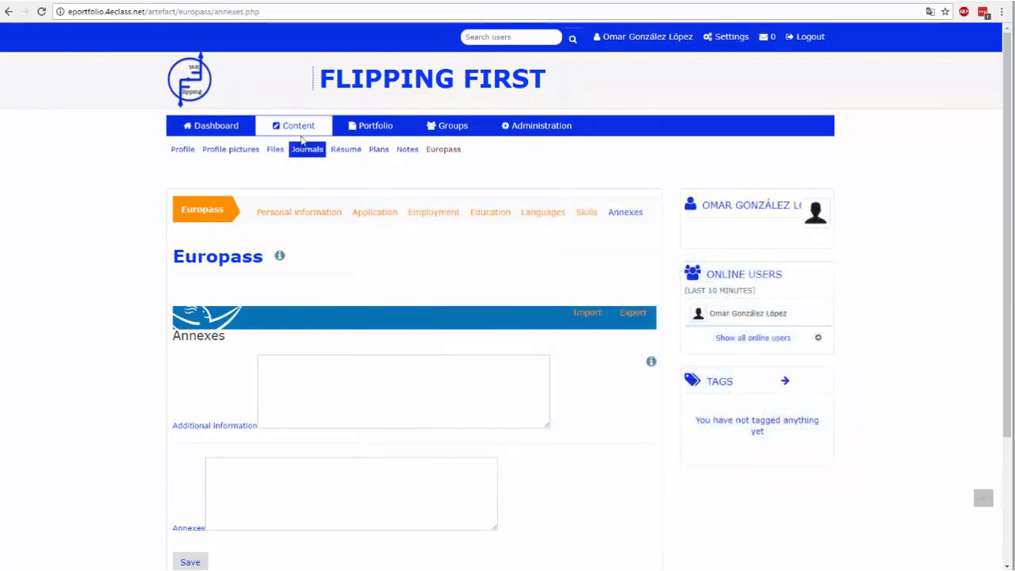
click(370, 127)
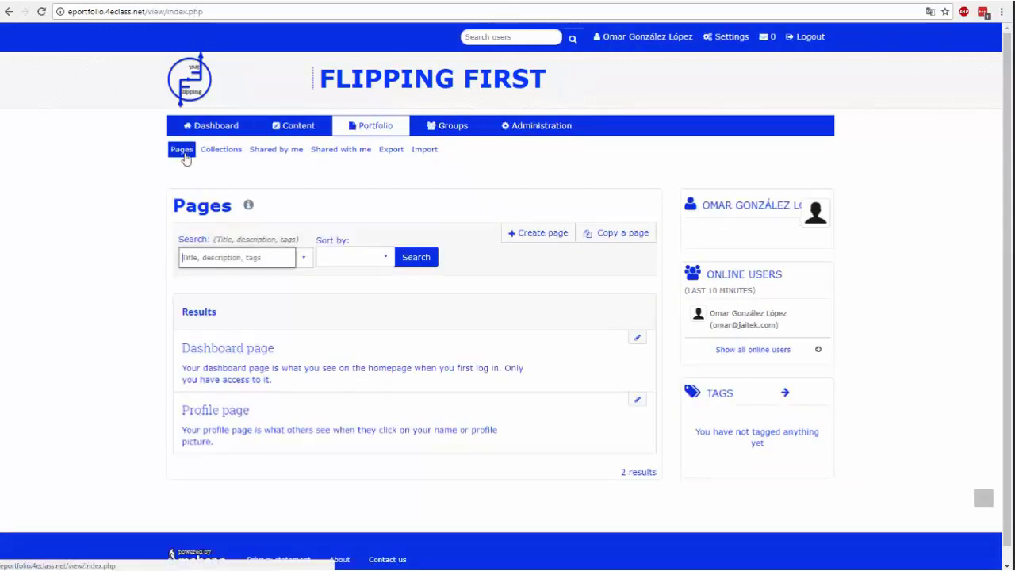
Create a page titled 'Título', described 'Descripción', tagged 'etiqueta', keeping Display name format, and save.
click(544, 234)
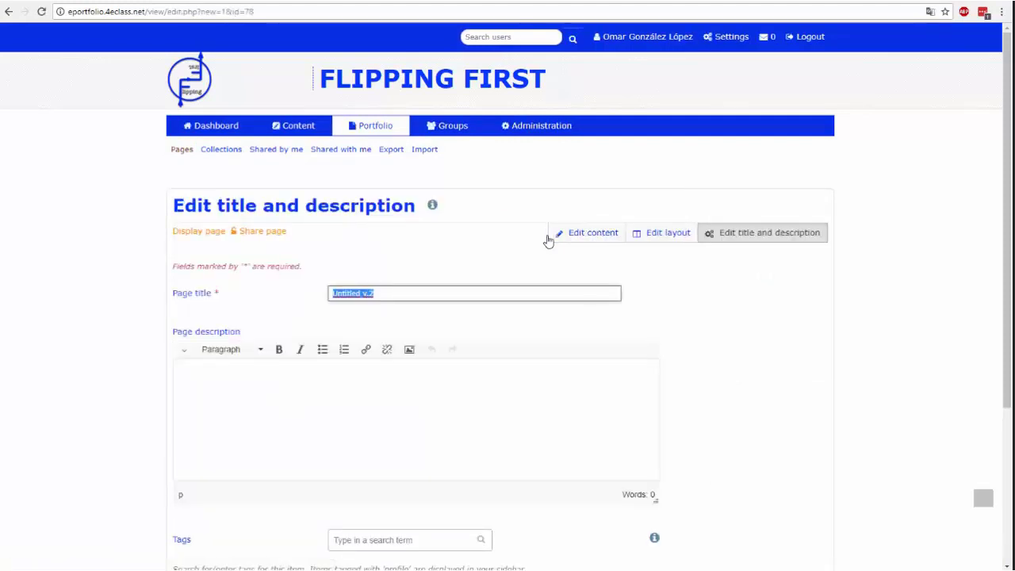
scroll(707, 314, down, 3)
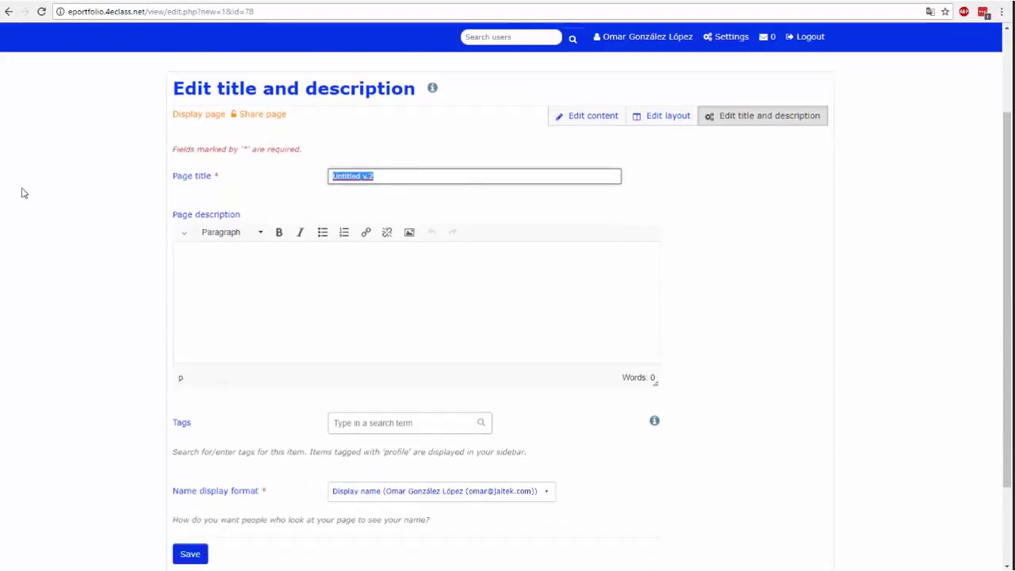
text(Título)
click(290, 301)
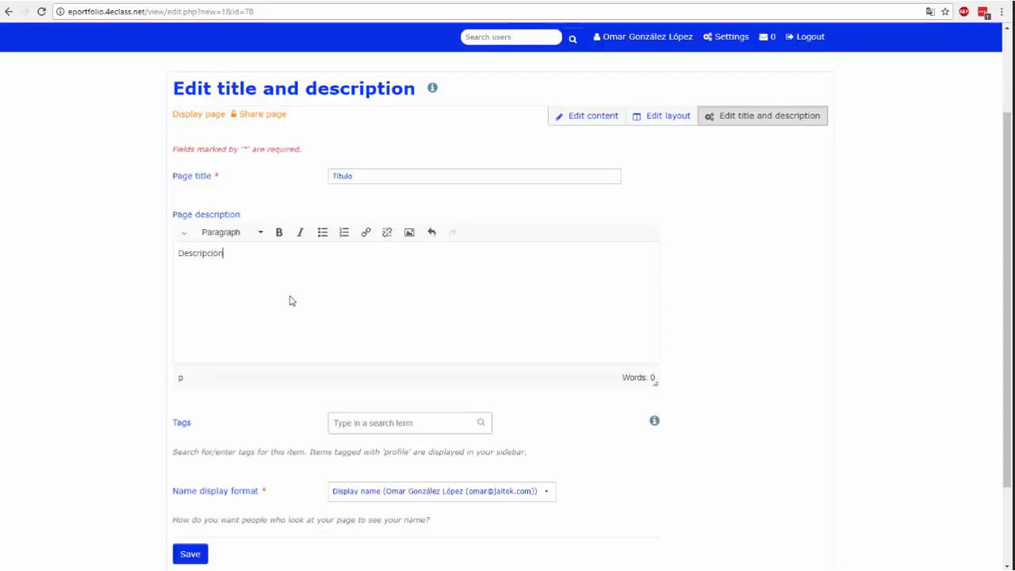
click(377, 419)
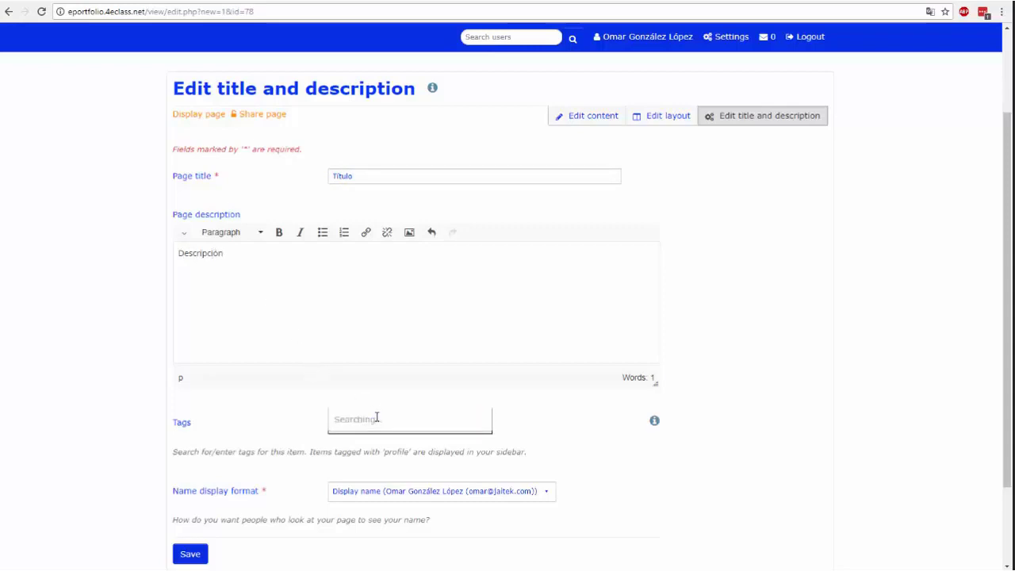
click(356, 420)
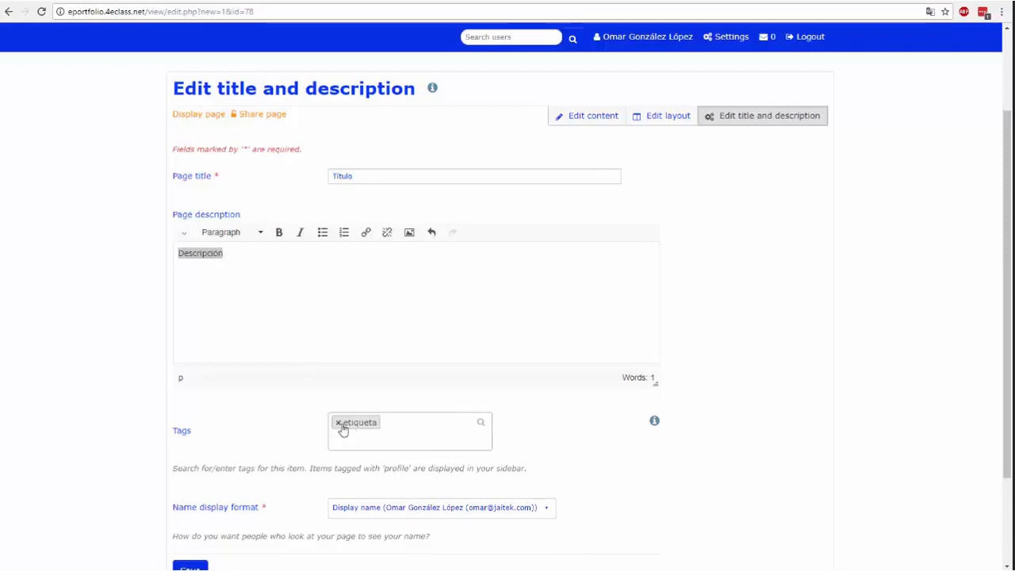
scroll(415, 478, down, 1)
click(478, 450)
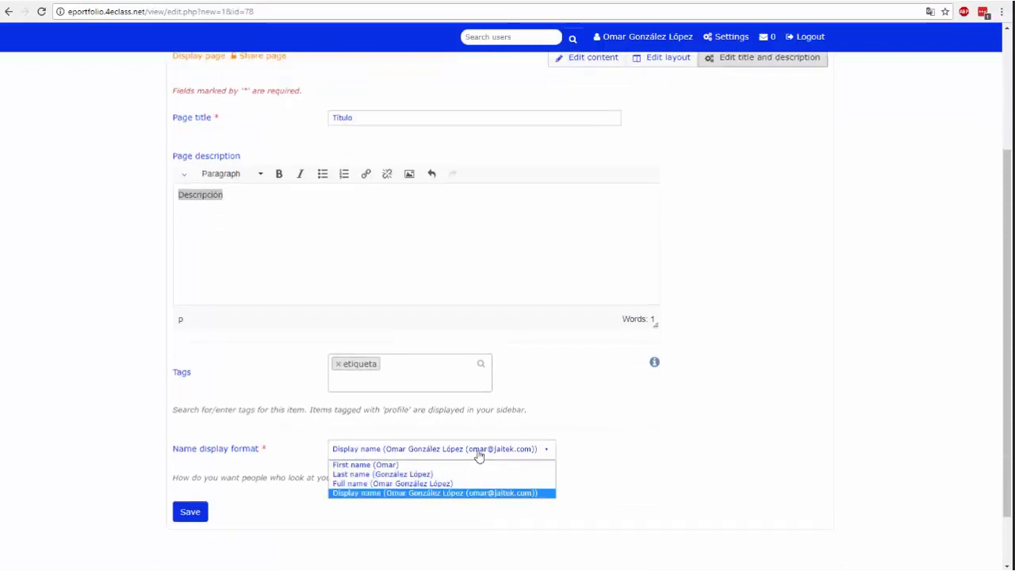
click(386, 493)
click(183, 515)
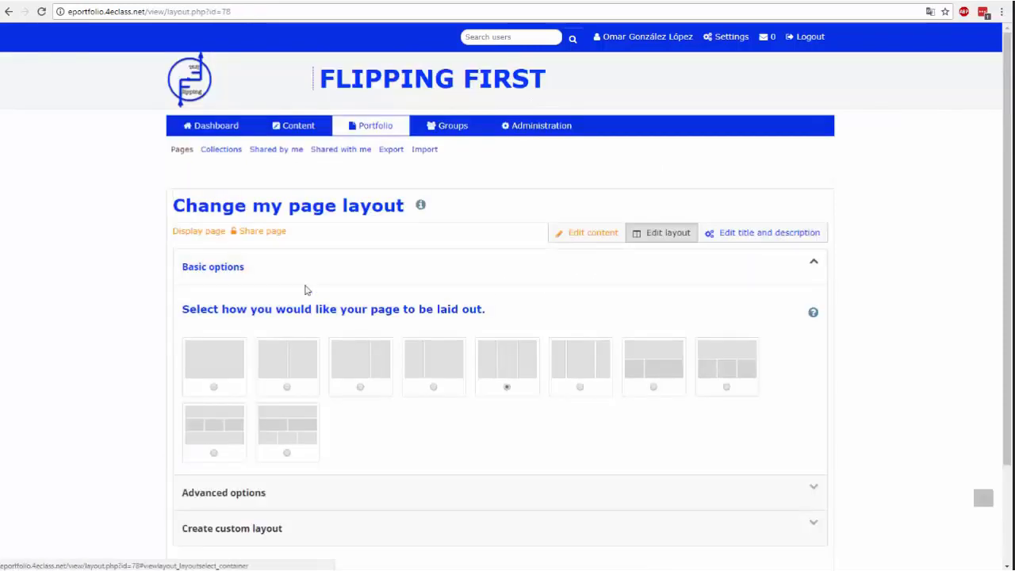
Apply the eighth basic layout, one full-width row above three columns, and save it.
scroll(162, 300, down, 1)
click(214, 329)
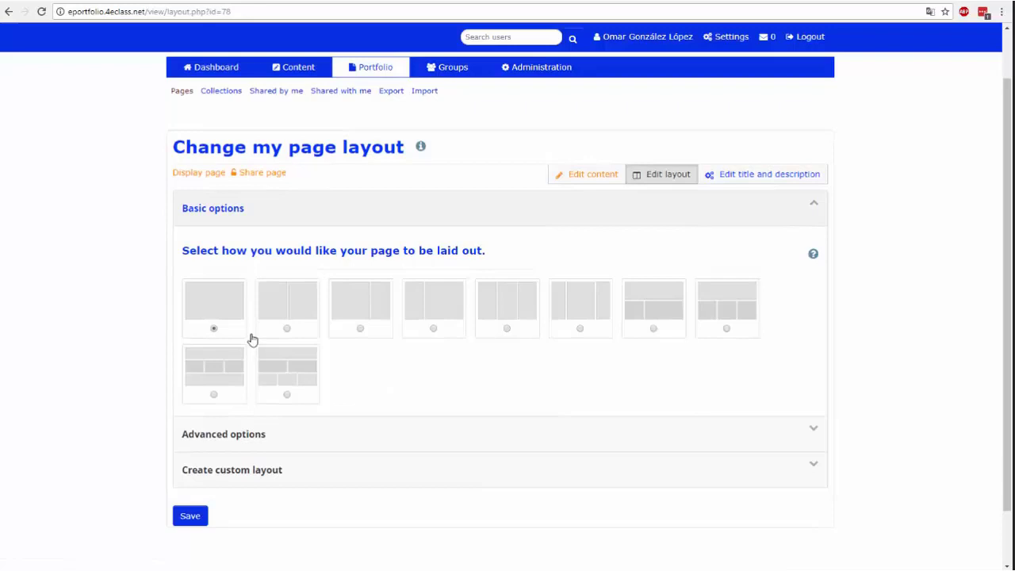
click(286, 330)
click(250, 436)
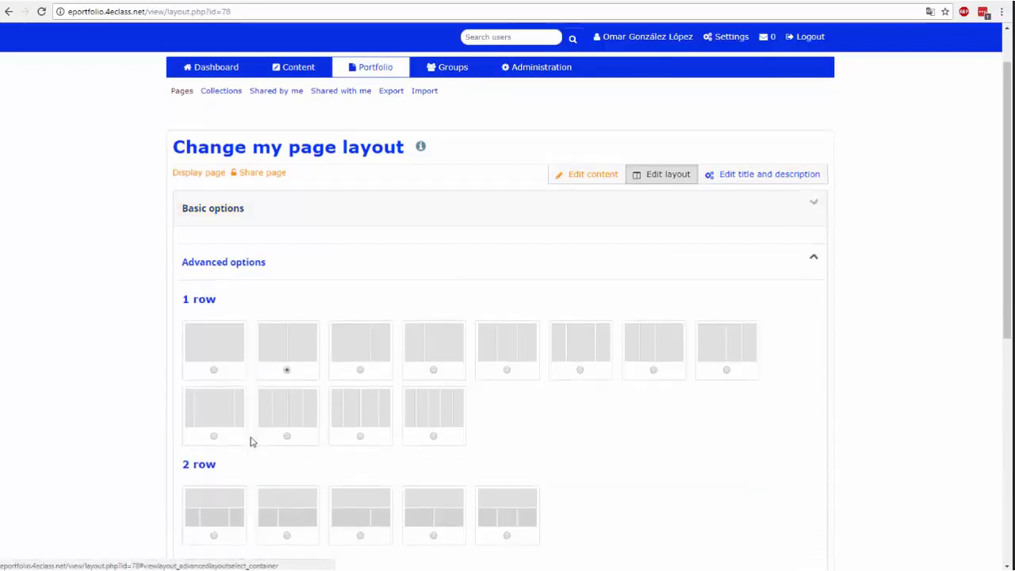
scroll(376, 381, down, 3)
scroll(393, 355, down, 1)
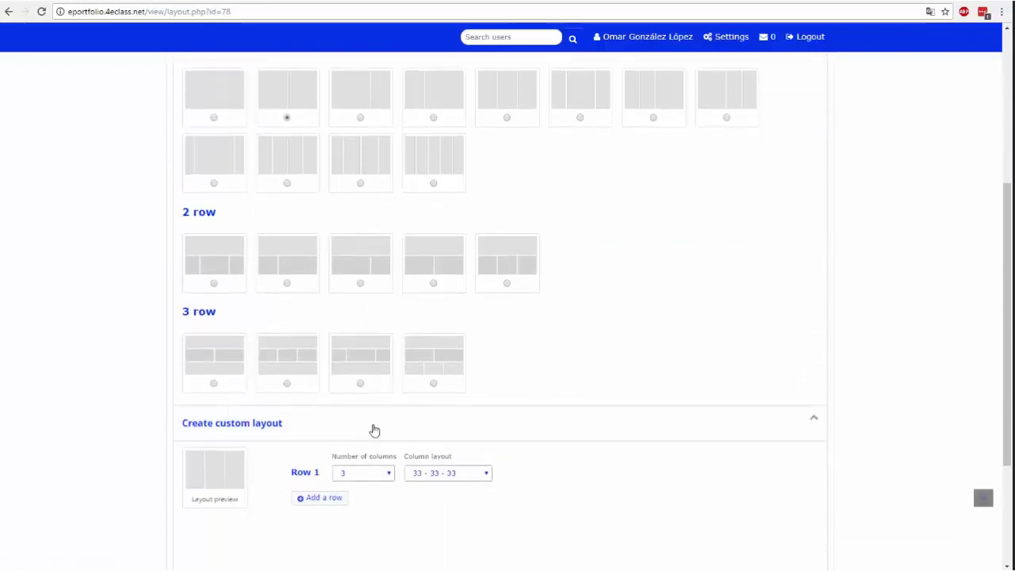
scroll(385, 362, up, 2)
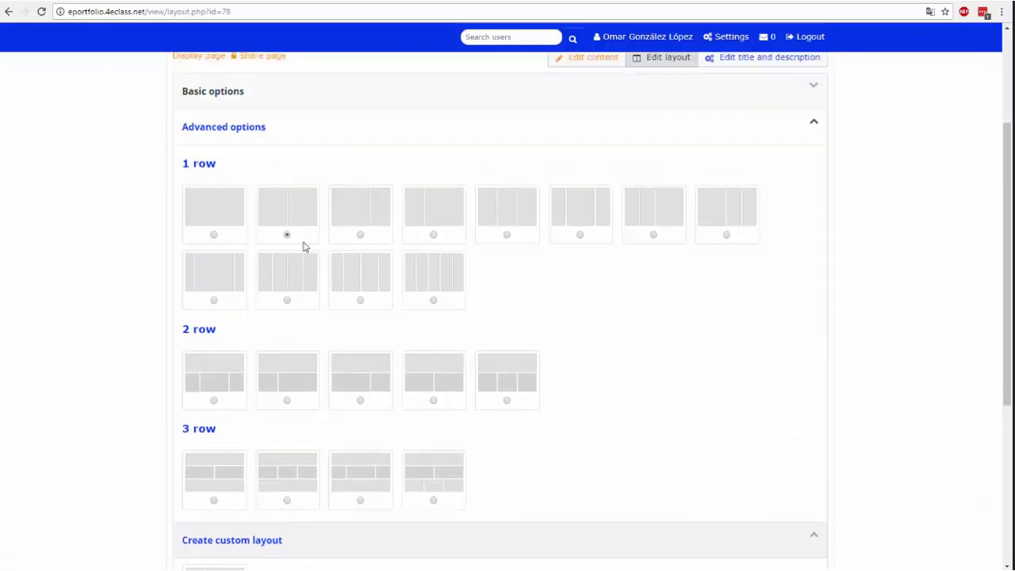
click(196, 102)
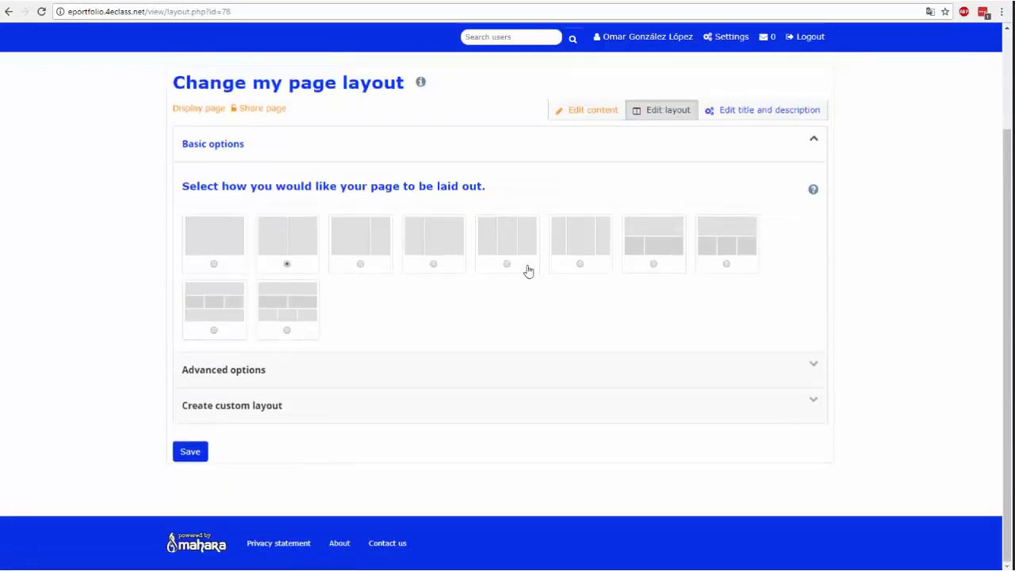
click(727, 267)
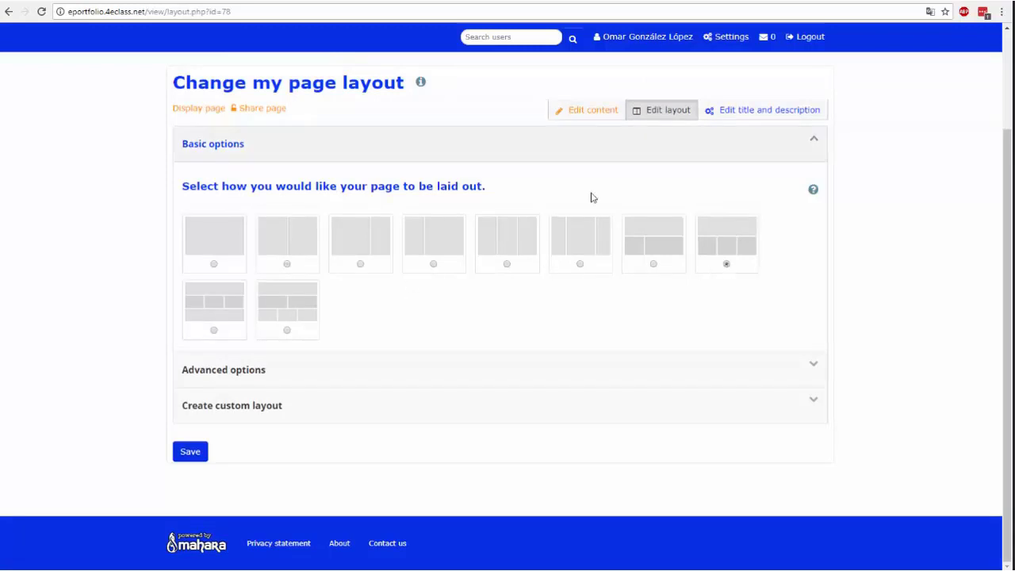
click(190, 451)
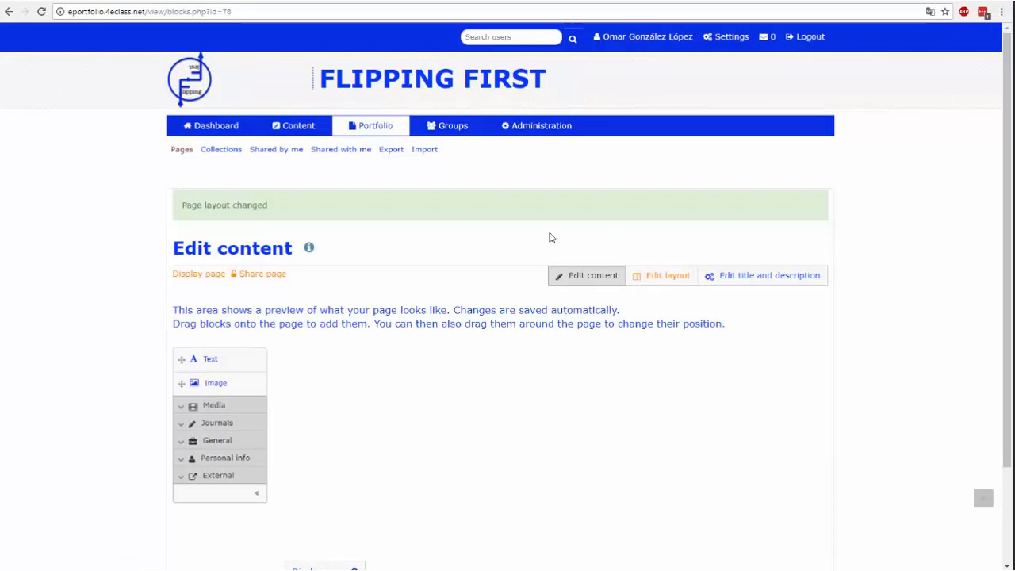
Place a PDF block in the top row, delete it, and start adding an Image block.
scroll(483, 412, down, 2)
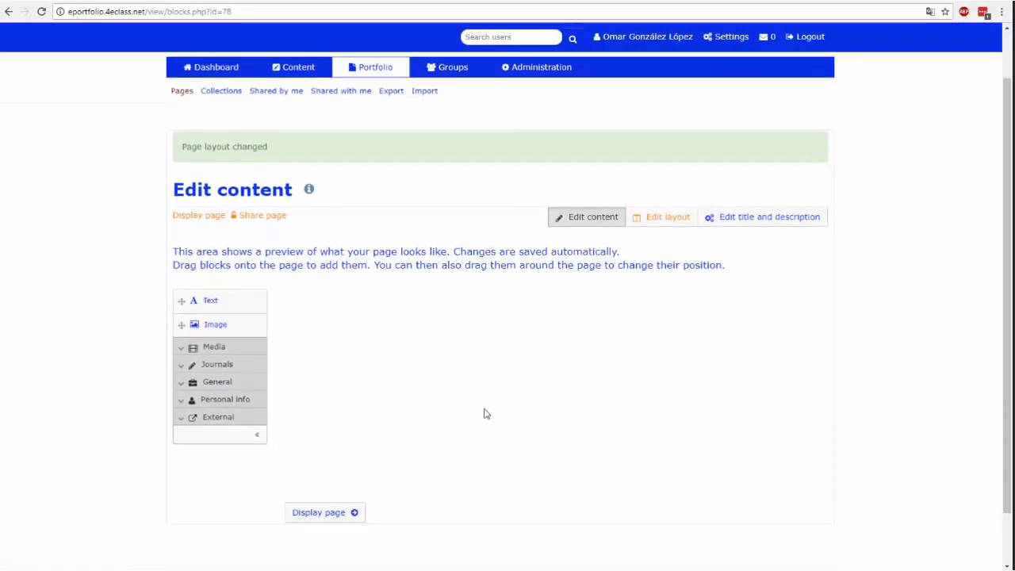
click(182, 292)
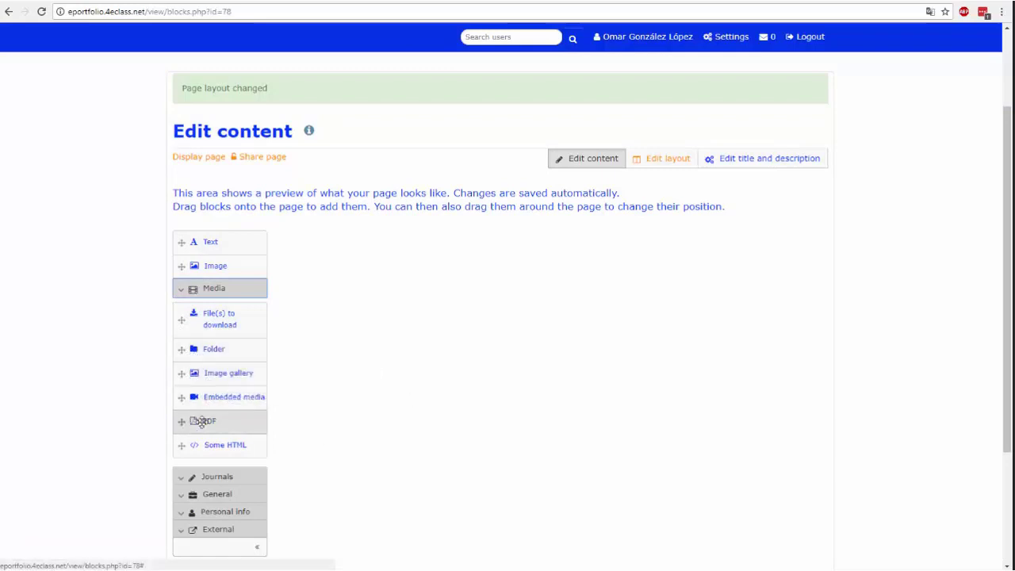
drag(209, 424, 349, 252)
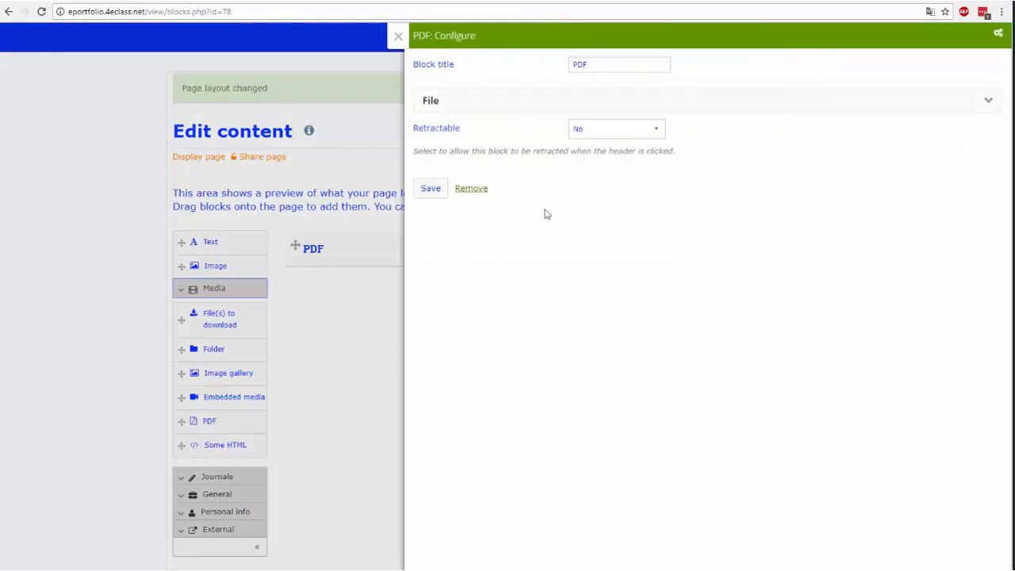
click(398, 41)
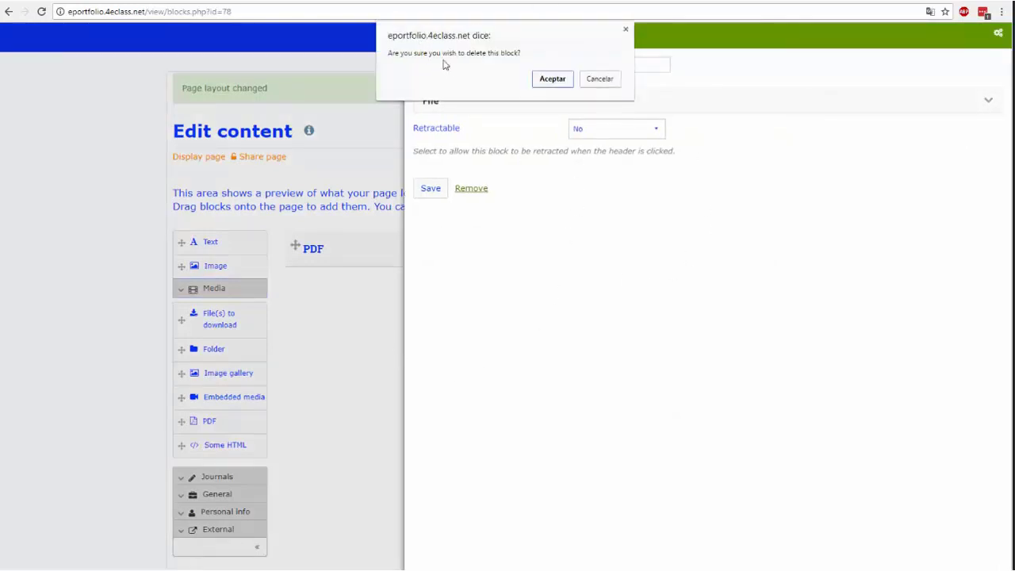
click(553, 79)
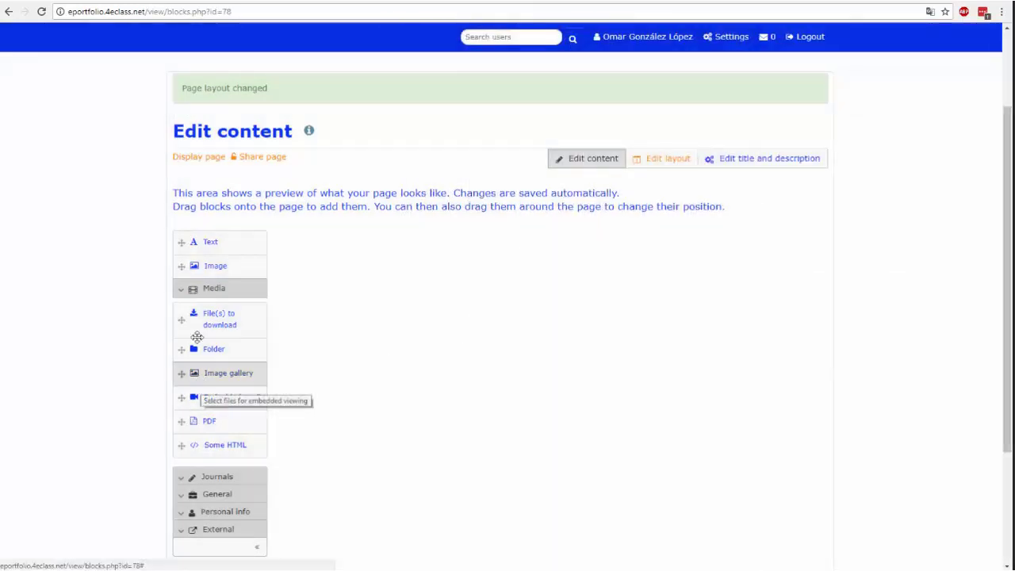
click(183, 265)
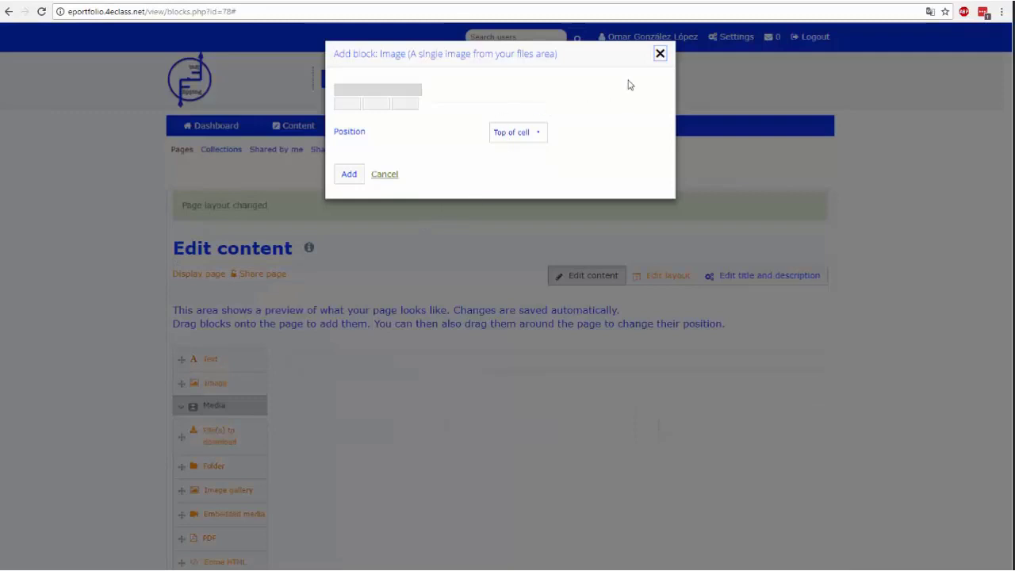
Add an Image block showing uploaded usuario-masculino-foto-de-perfil_318-37825.jpg and save it.
click(660, 54)
drag(222, 383, 381, 425)
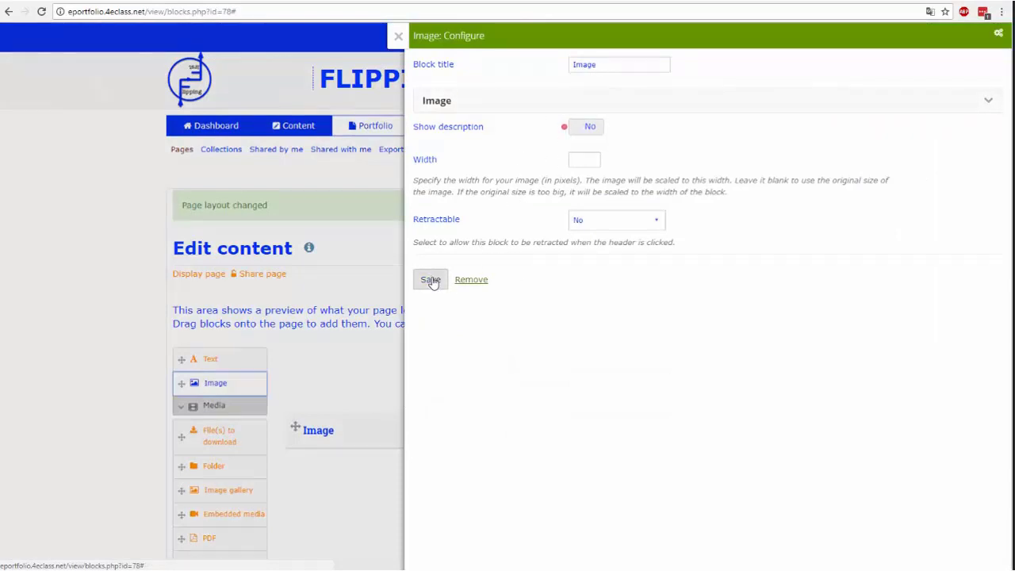
click(911, 102)
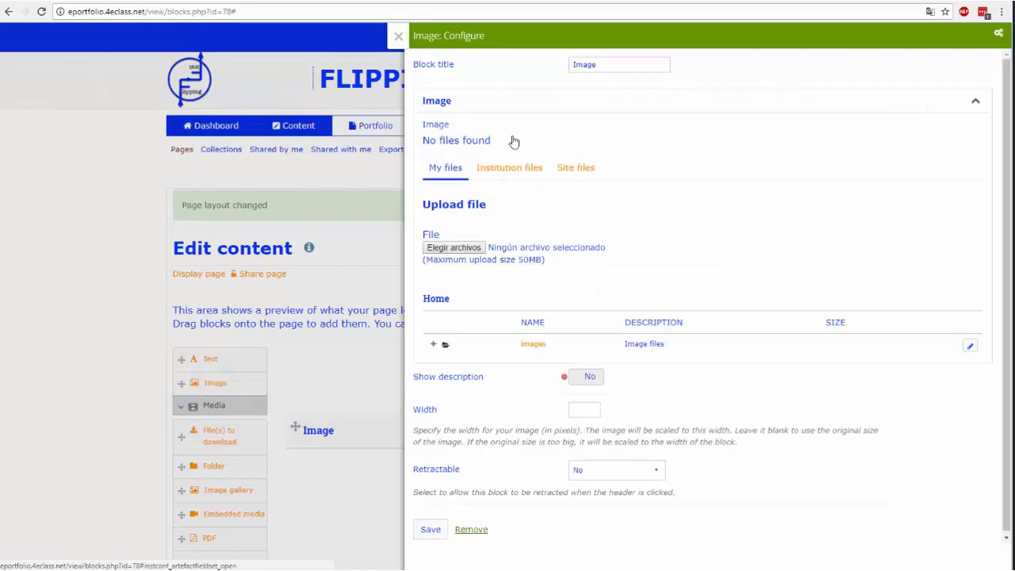
click(570, 172)
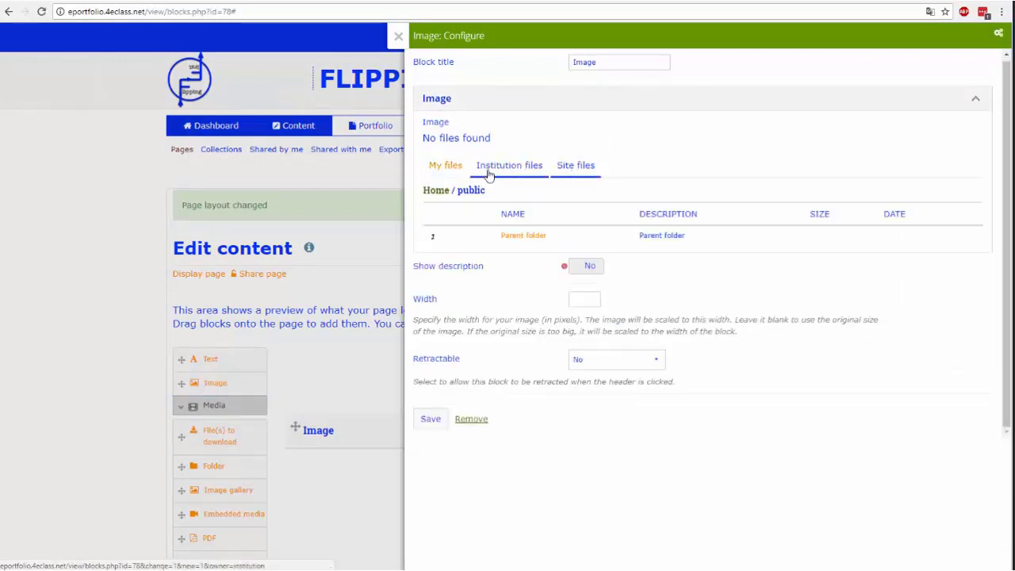
click(443, 178)
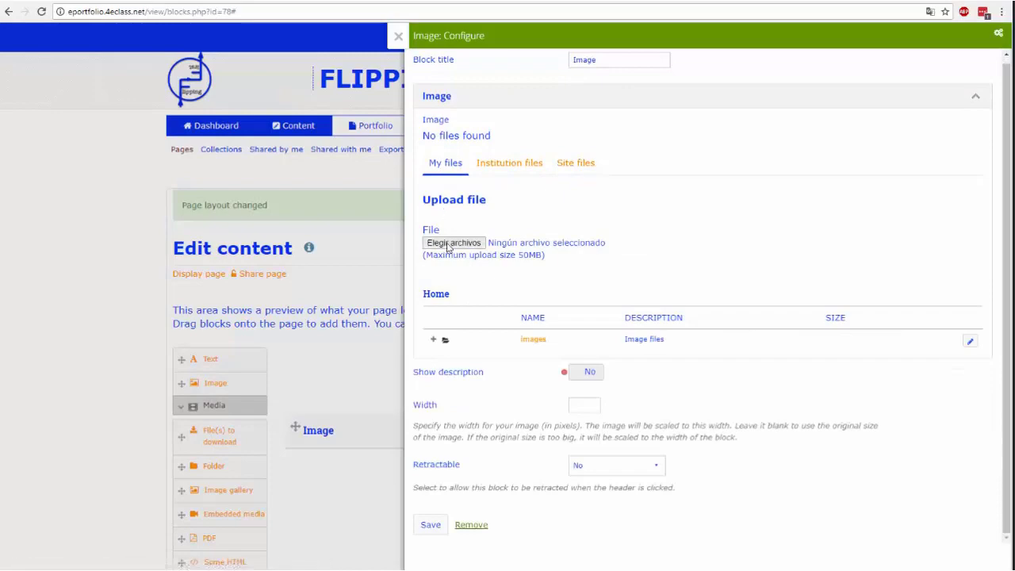
click(448, 244)
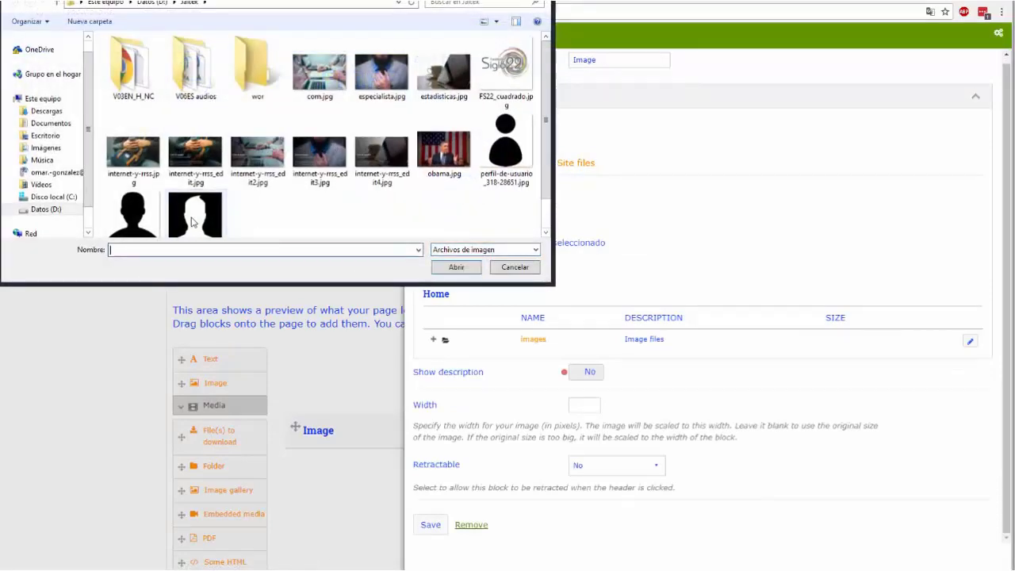
click(195, 194)
click(456, 268)
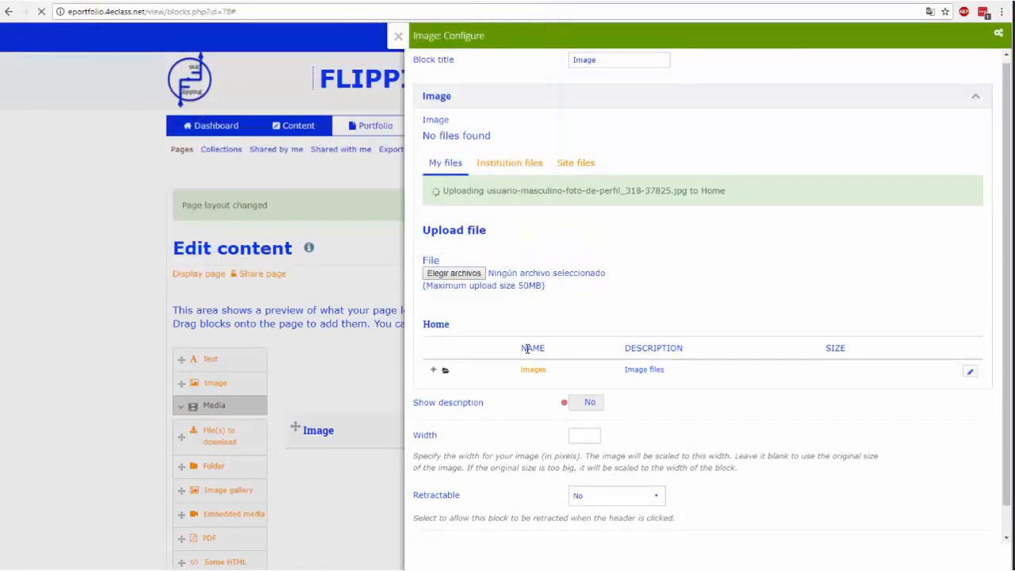
click(438, 282)
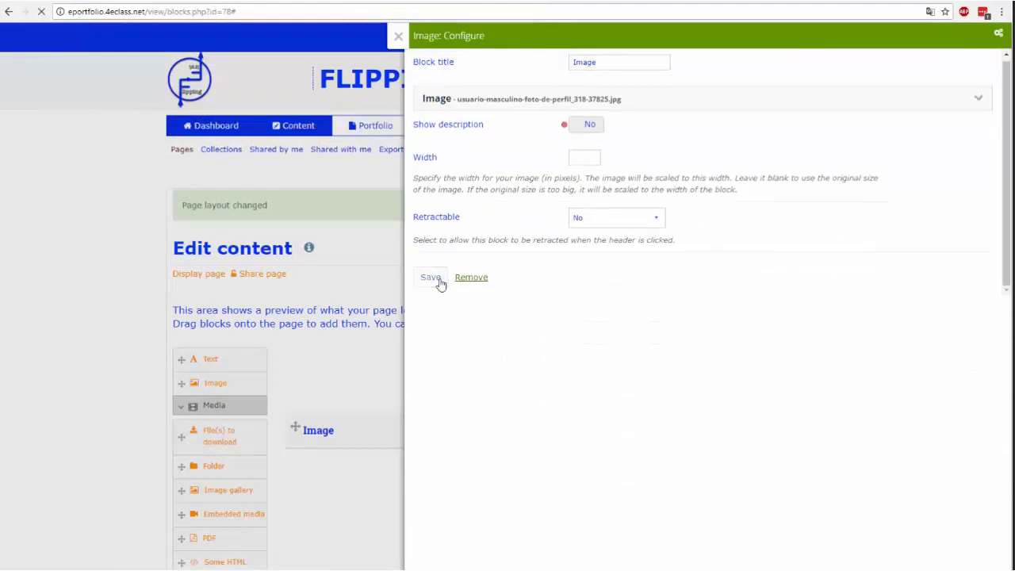
scroll(444, 325, down, 2)
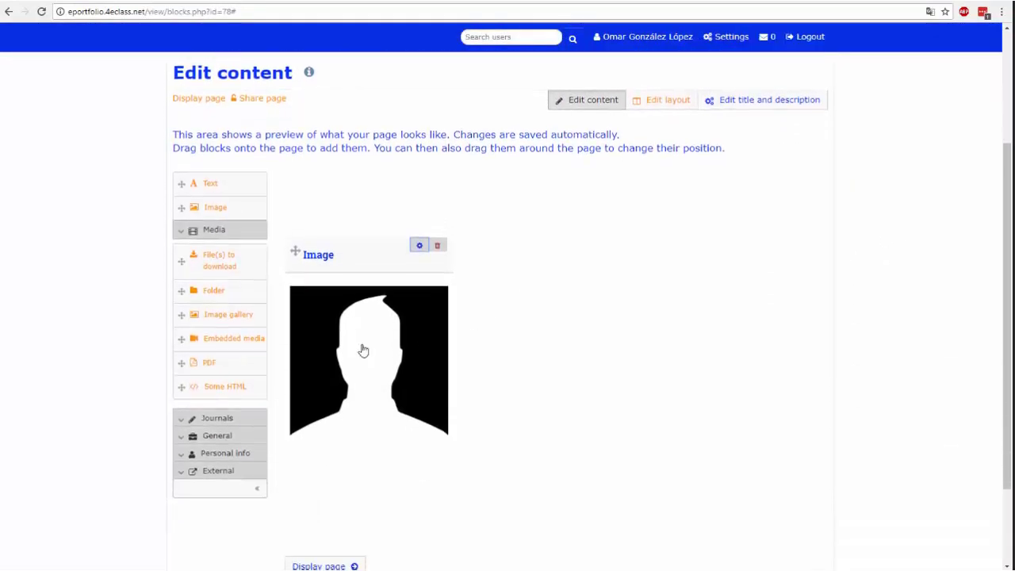
Add a Text block titled 'Título del texto' containing 'Texto de prueba' and save it.
click(195, 184)
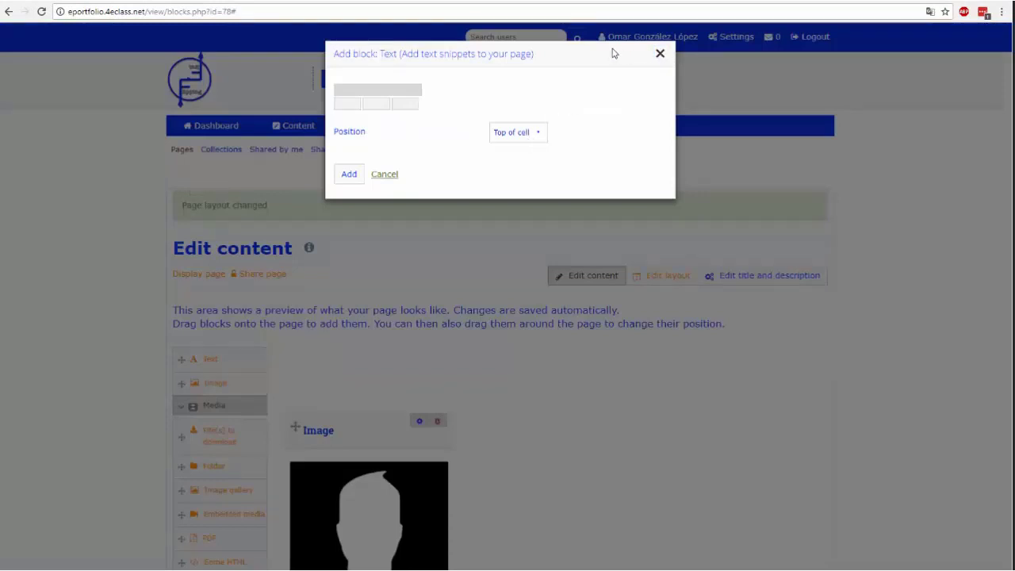
click(346, 174)
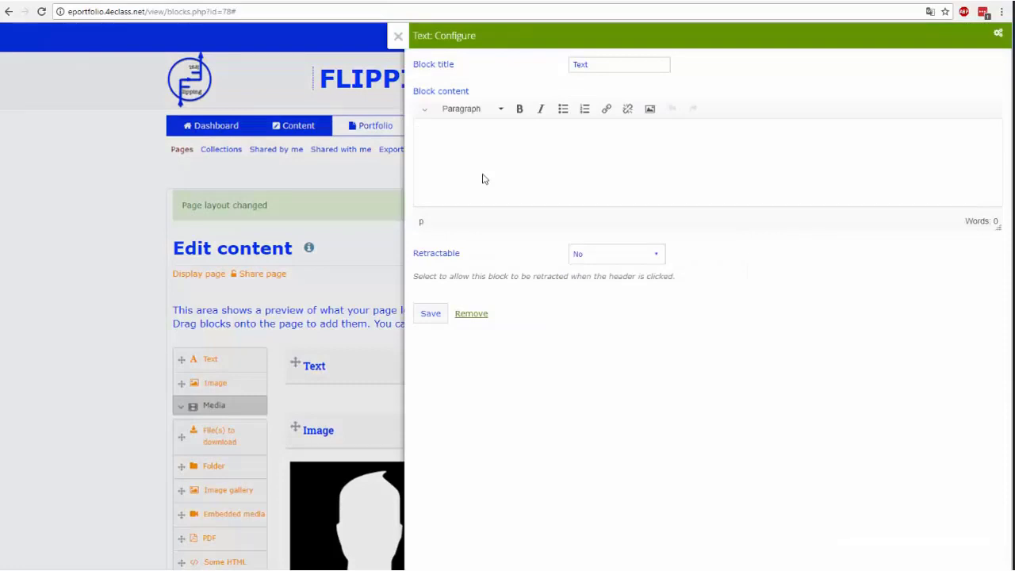
text(Texto de prueba)
double_click(598, 65)
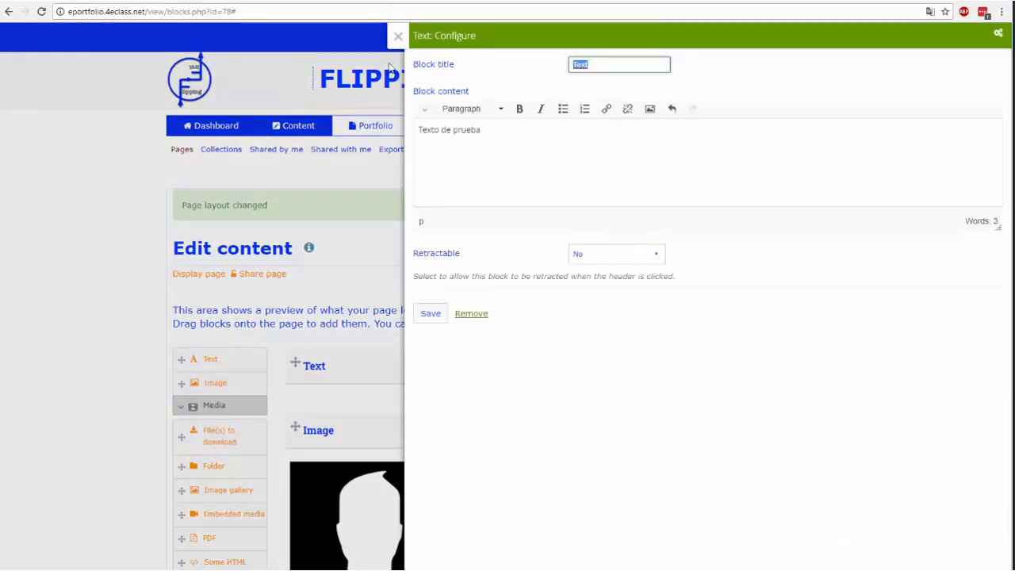
text(T)
text(iotl)
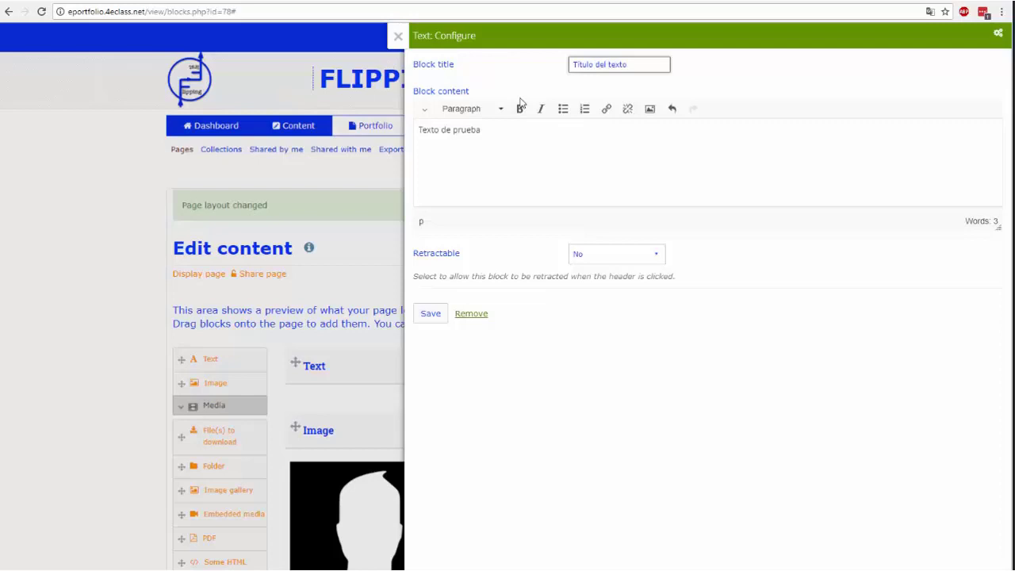
click(431, 313)
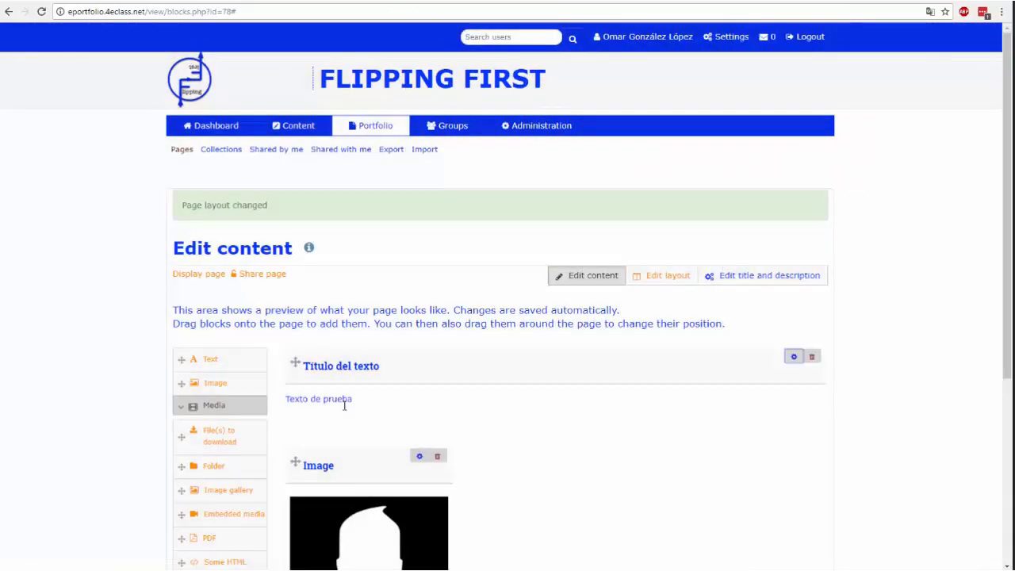
Expand the Journals and General block categories in the palette.
scroll(346, 386, down, 2)
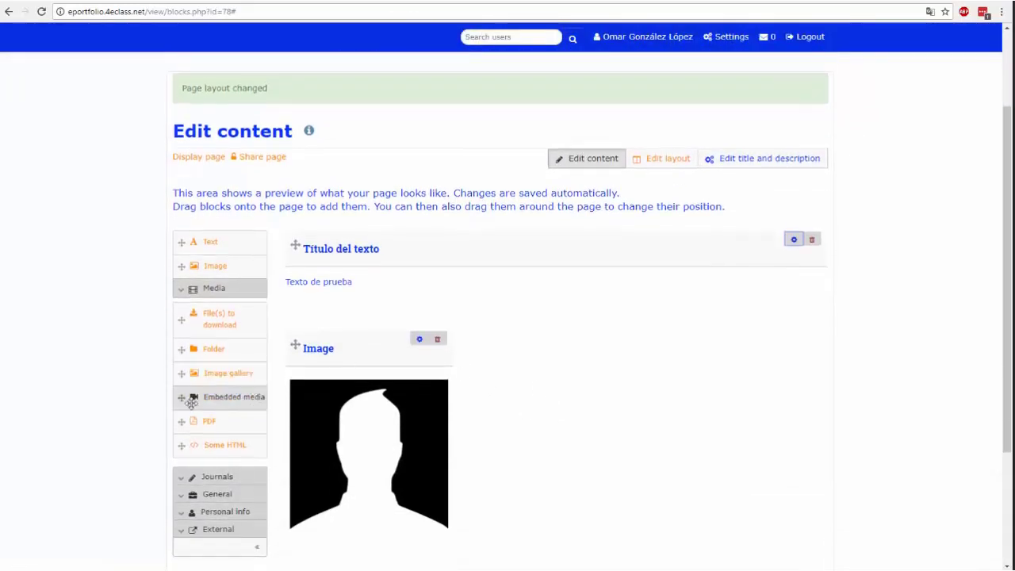
click(183, 478)
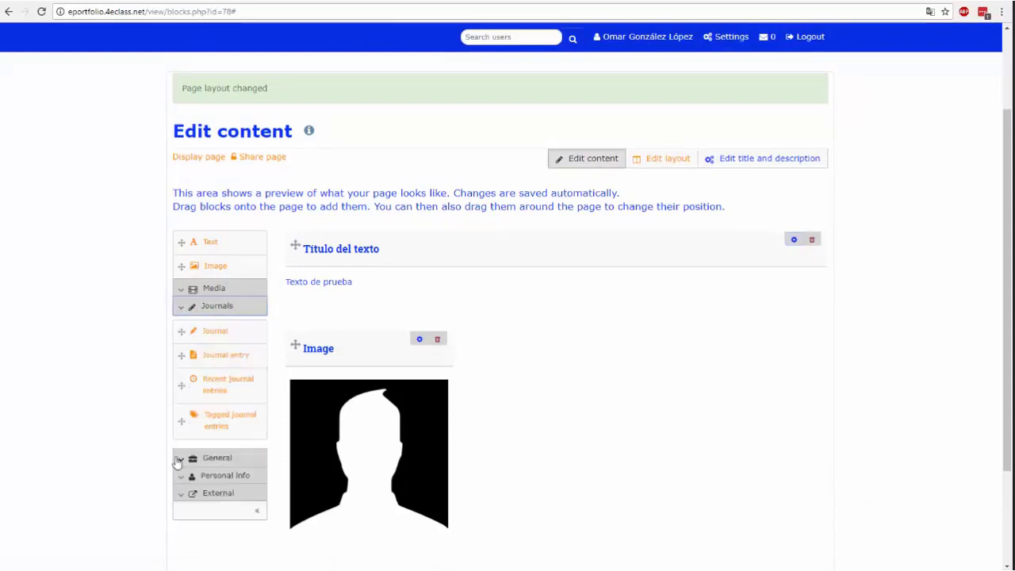
click(177, 460)
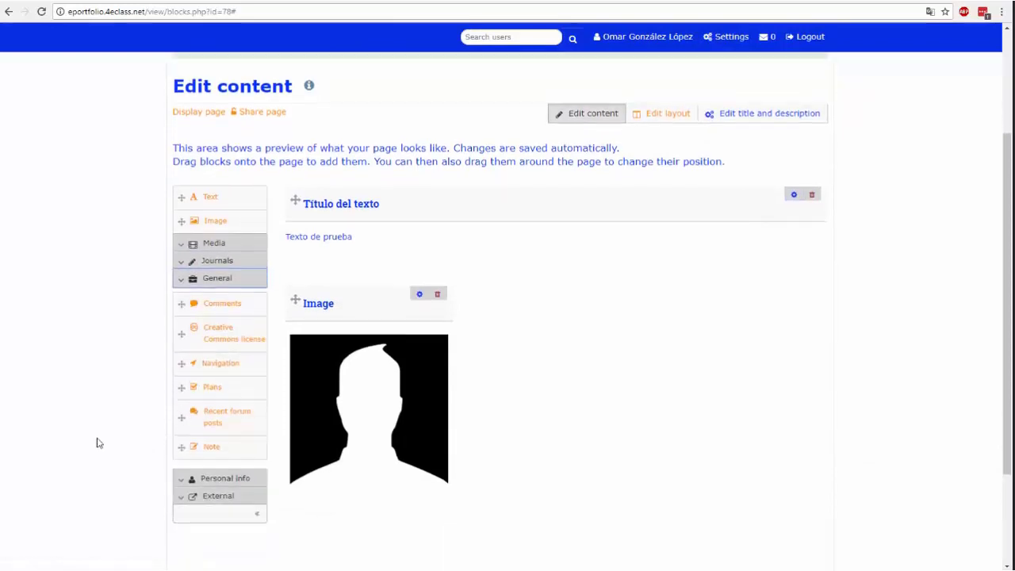
scroll(98, 443, down, 3)
Display the Título page and scroll through its description, tag, text block and silhouette image.
scroll(726, 462, up, 2)
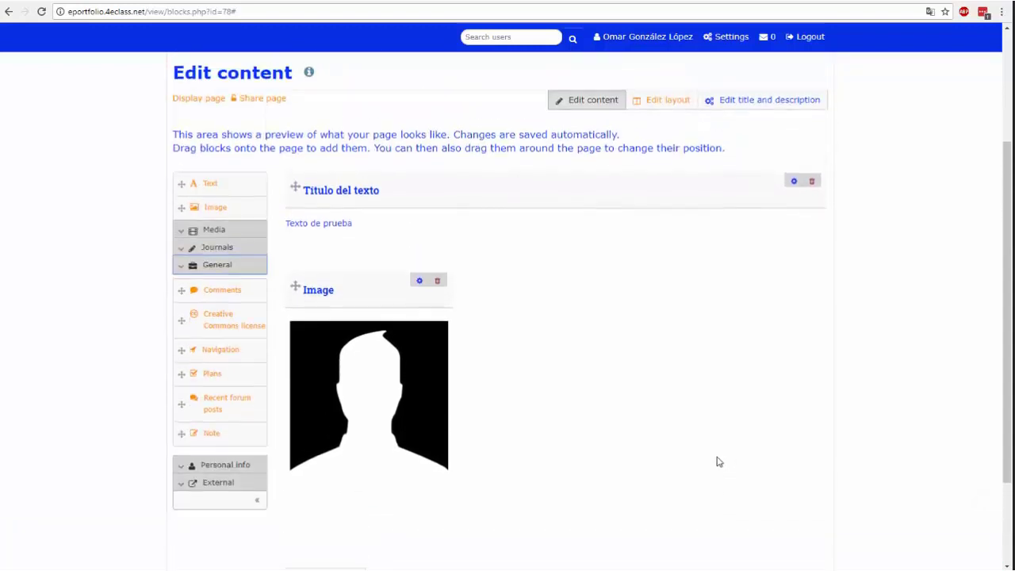
scroll(718, 462, down, 2)
click(308, 454)
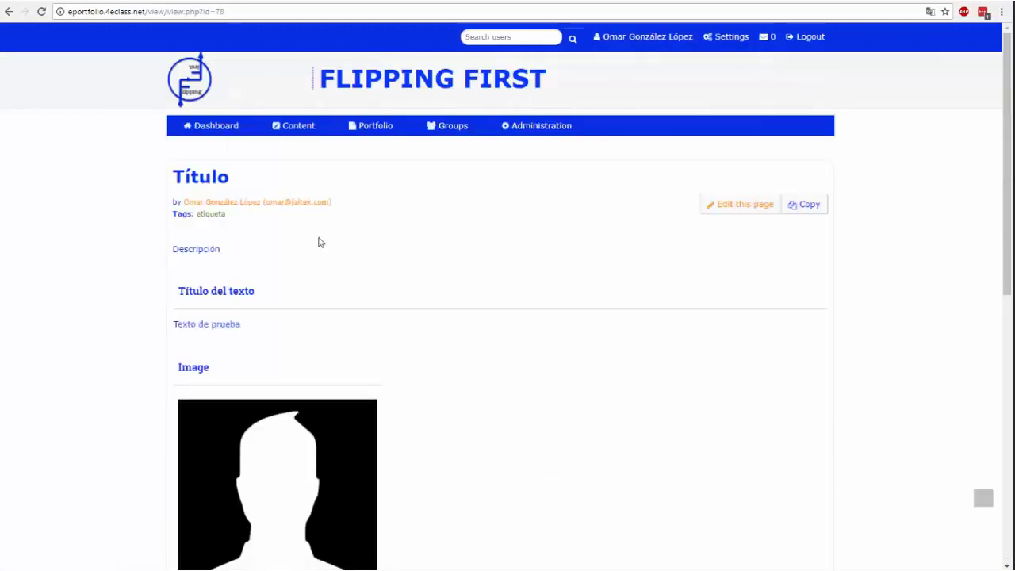
scroll(321, 245, down, 3)
scroll(322, 260, down, 4)
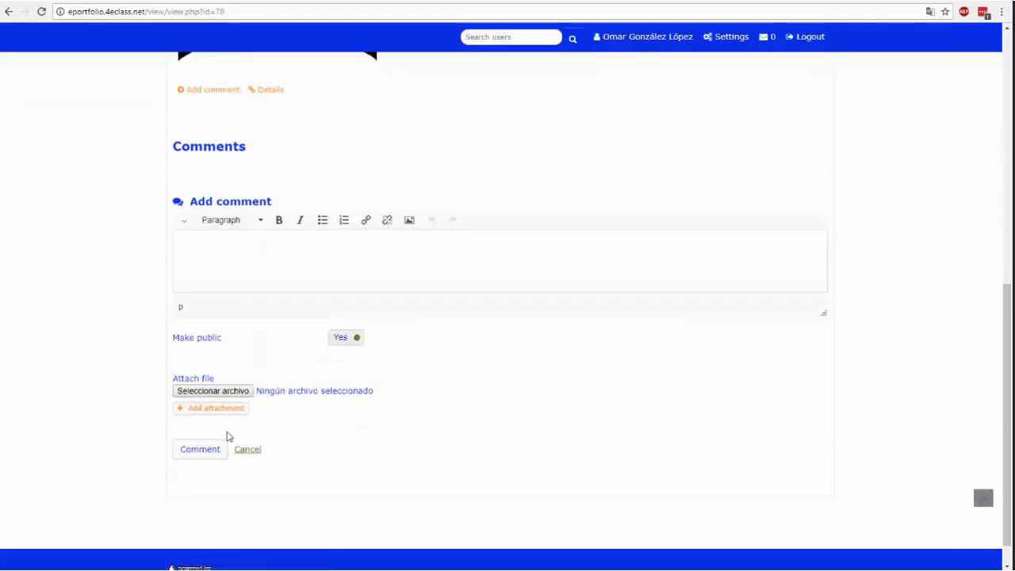
scroll(110, 454, up, 2)
scroll(113, 453, up, 4)
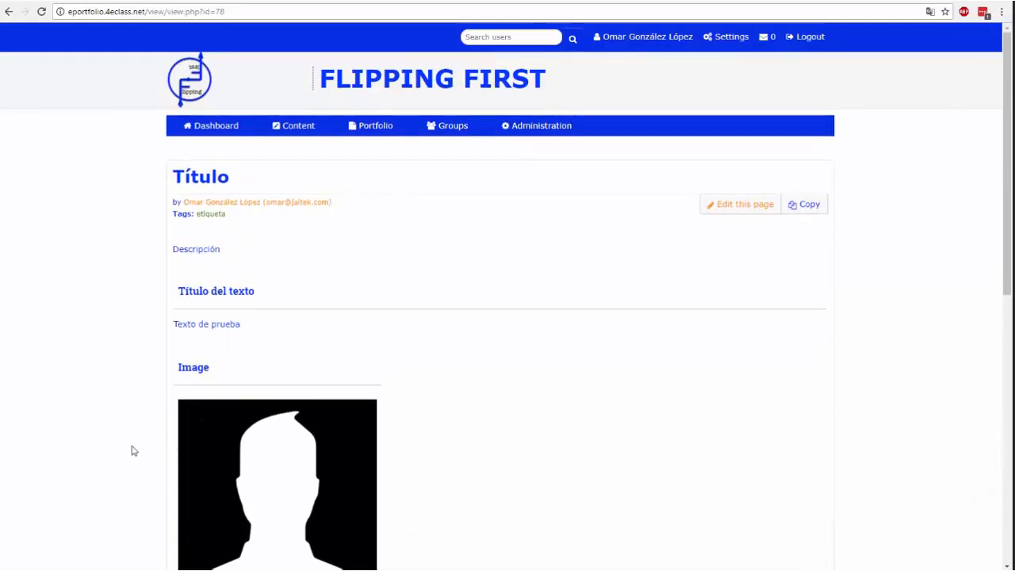
Create the 'Colección de ejemplo' collection and move the Título page into it.
click(361, 133)
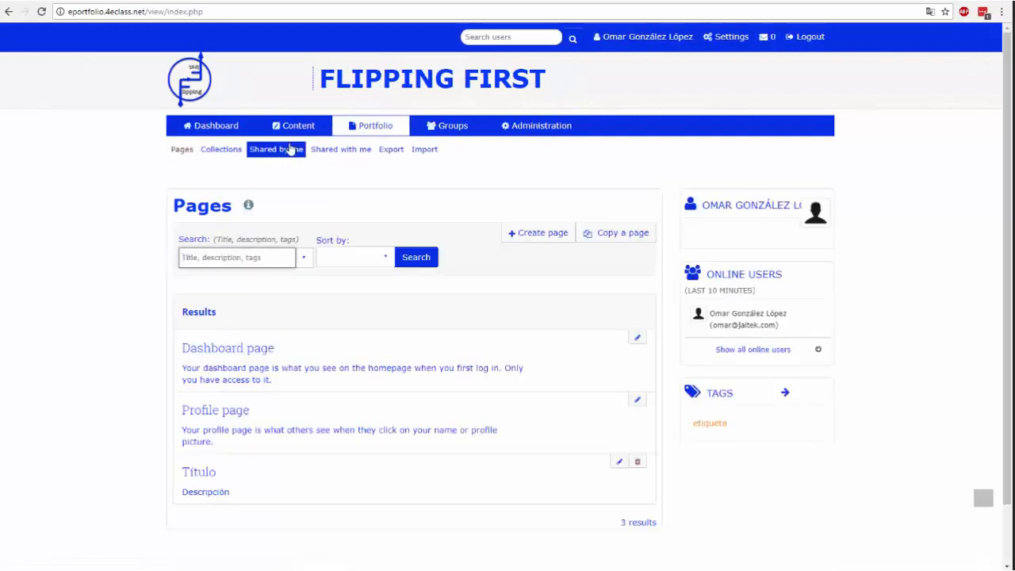
click(221, 149)
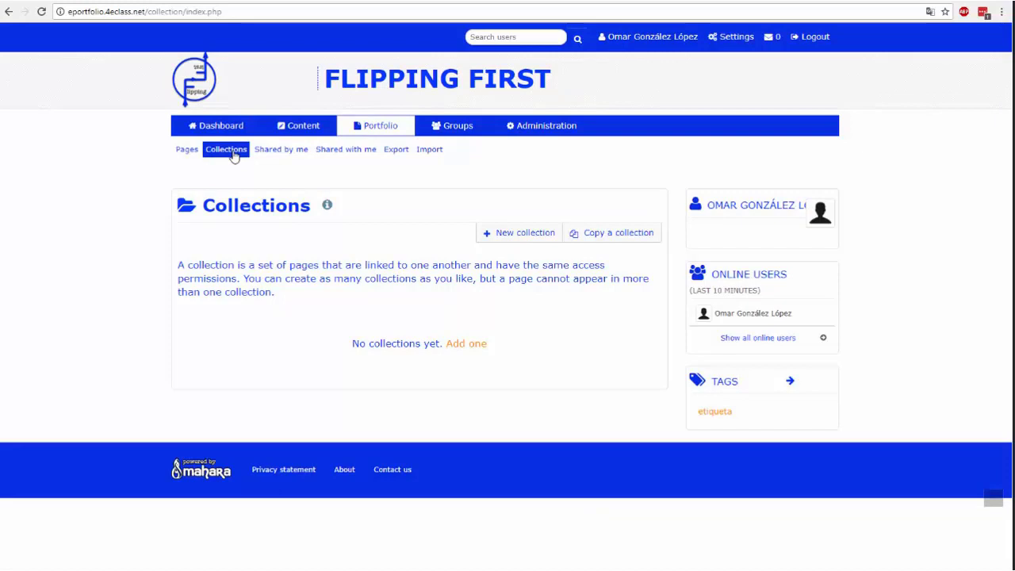
click(542, 232)
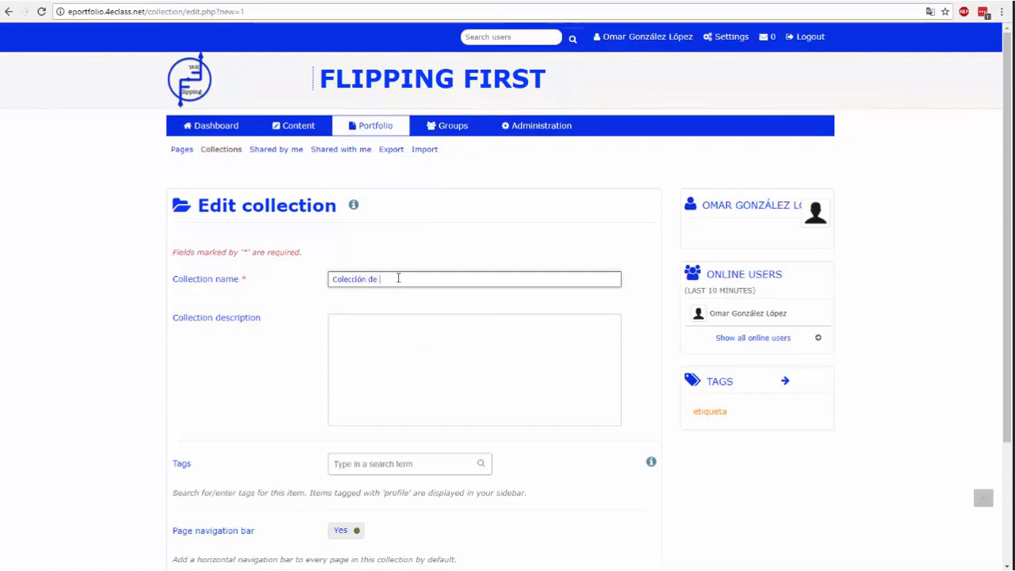
scroll(368, 315, down, 3)
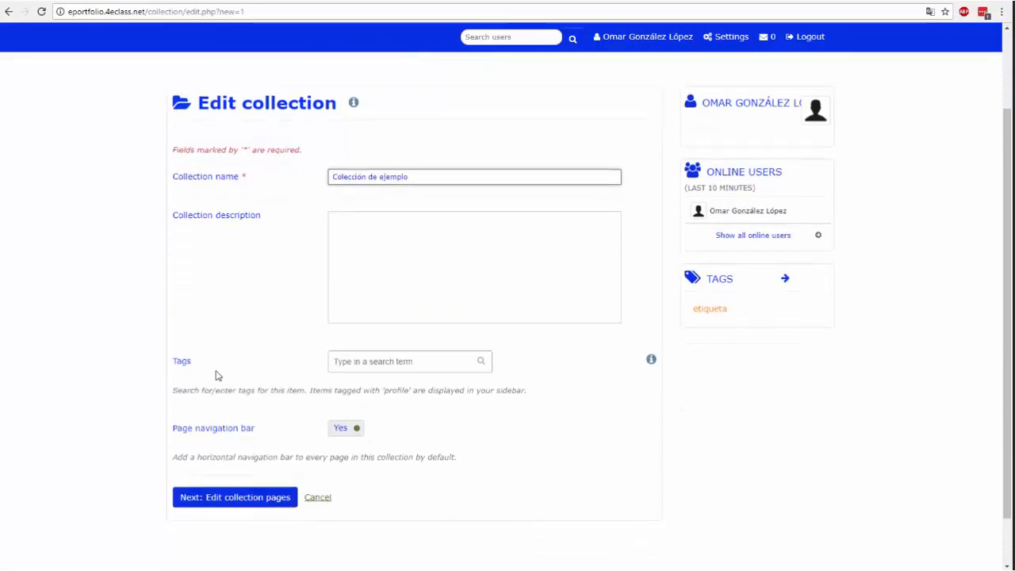
click(241, 484)
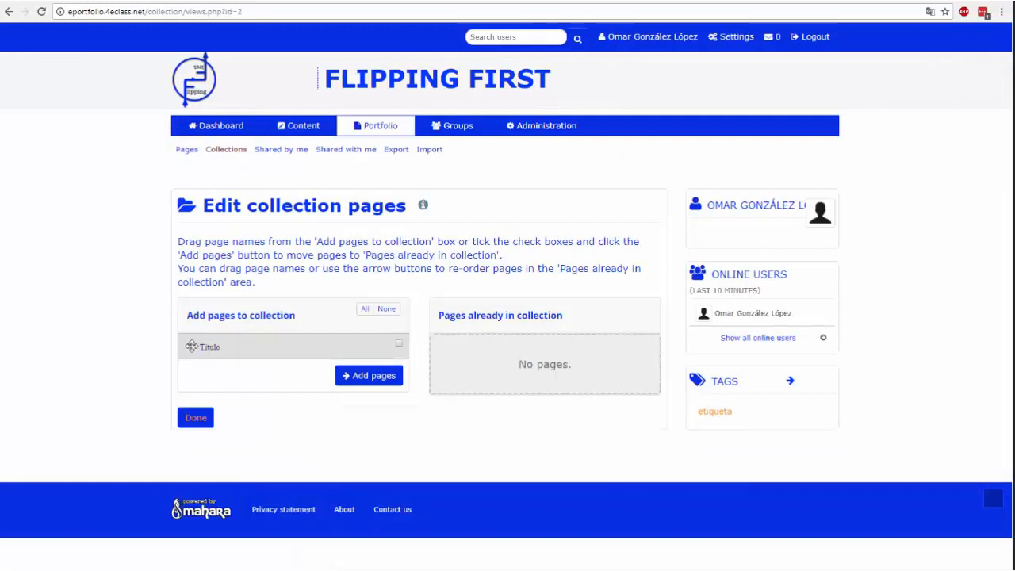
drag(193, 344, 443, 345)
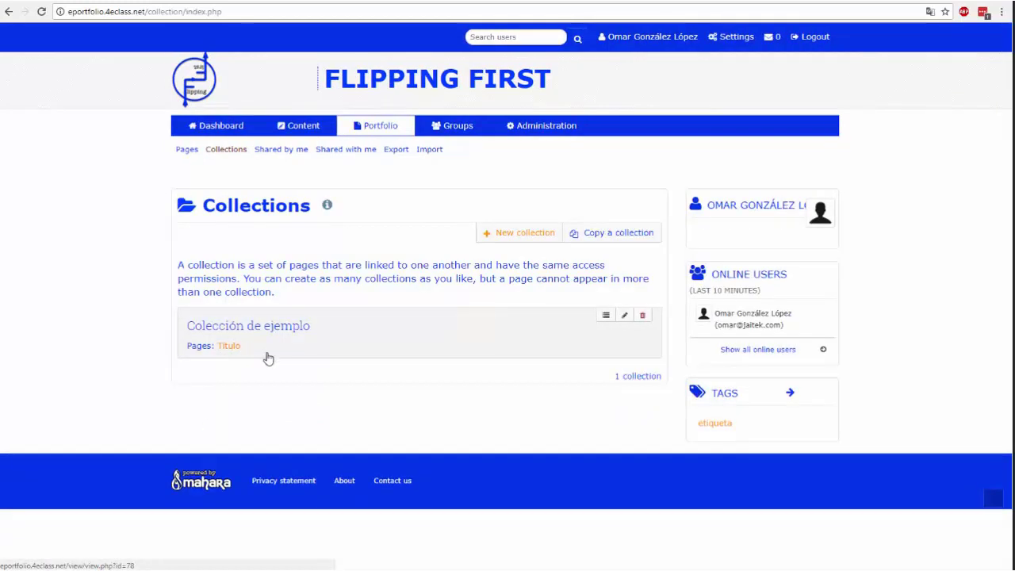
Review Shared by me, then view Shared with me, which has no pages yet.
click(272, 149)
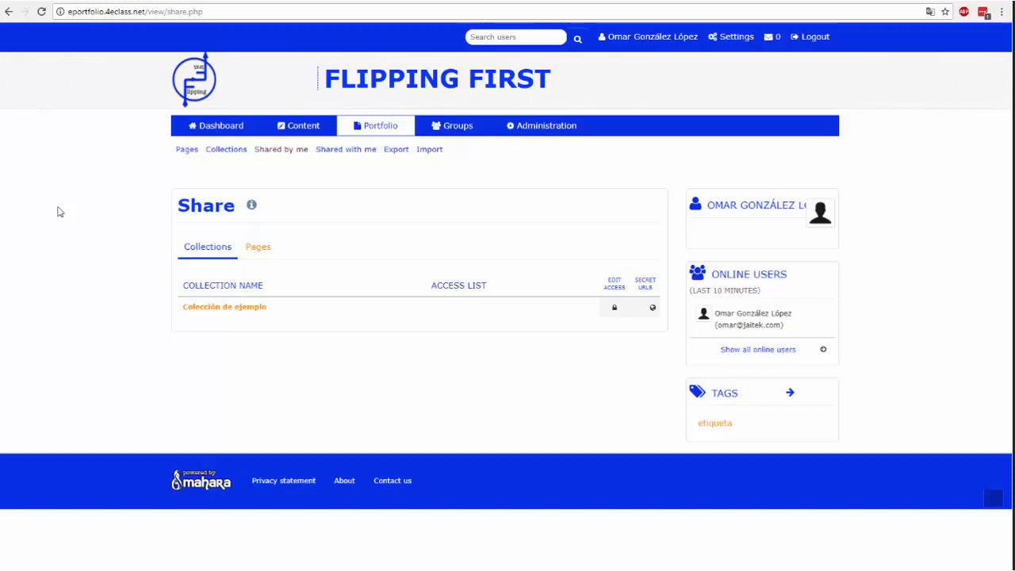
click(355, 152)
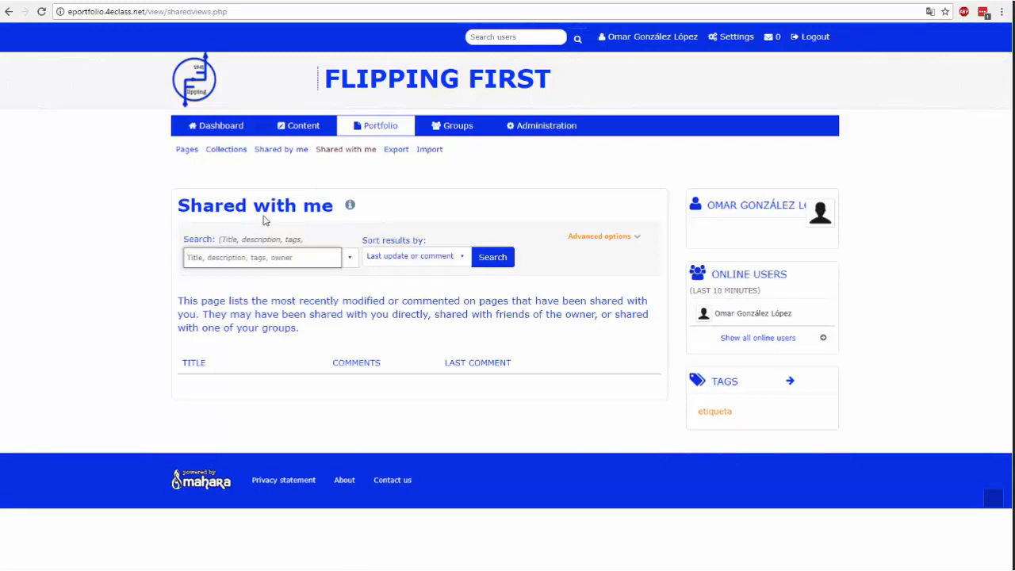
Generate a Leap2A export containing only the Título page.
click(395, 149)
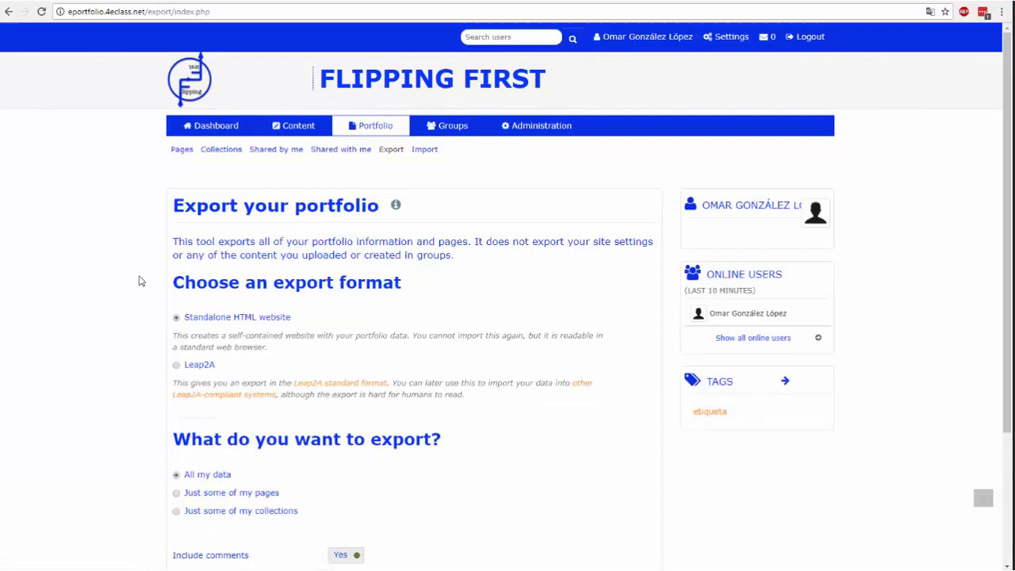
scroll(138, 280, down, 3)
click(176, 247)
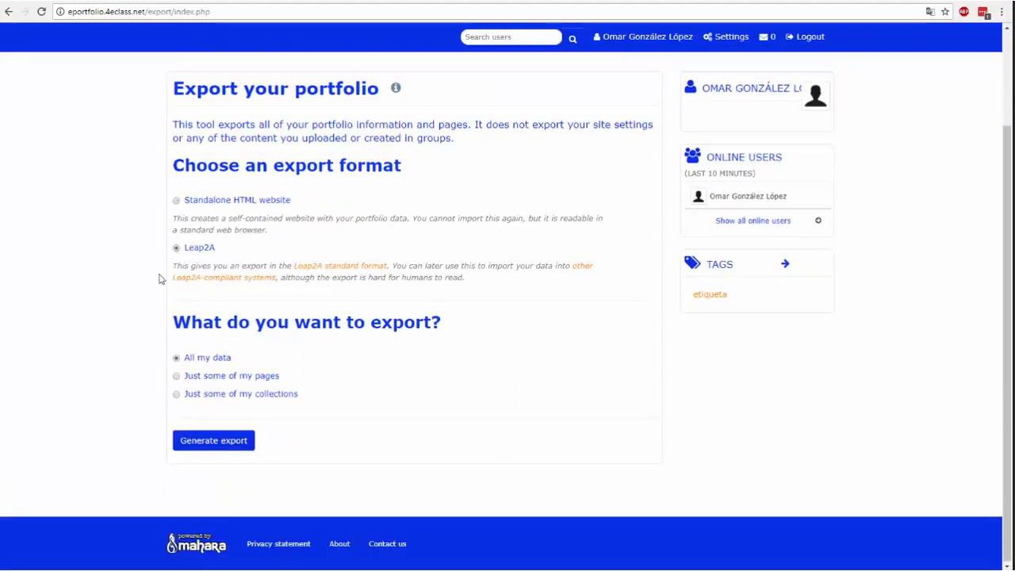
click(177, 376)
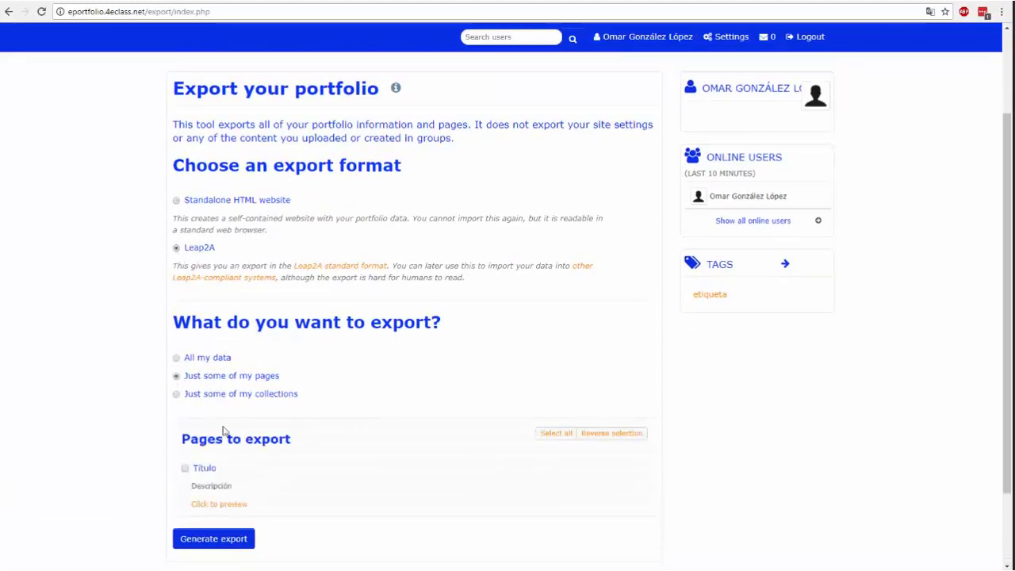
click(185, 469)
scroll(135, 449, down, 1)
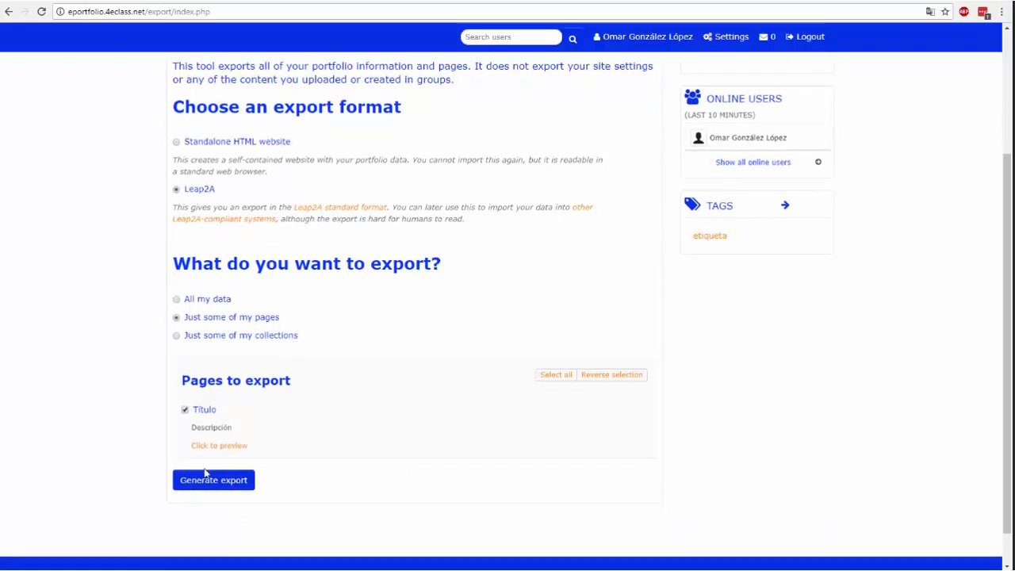
click(208, 481)
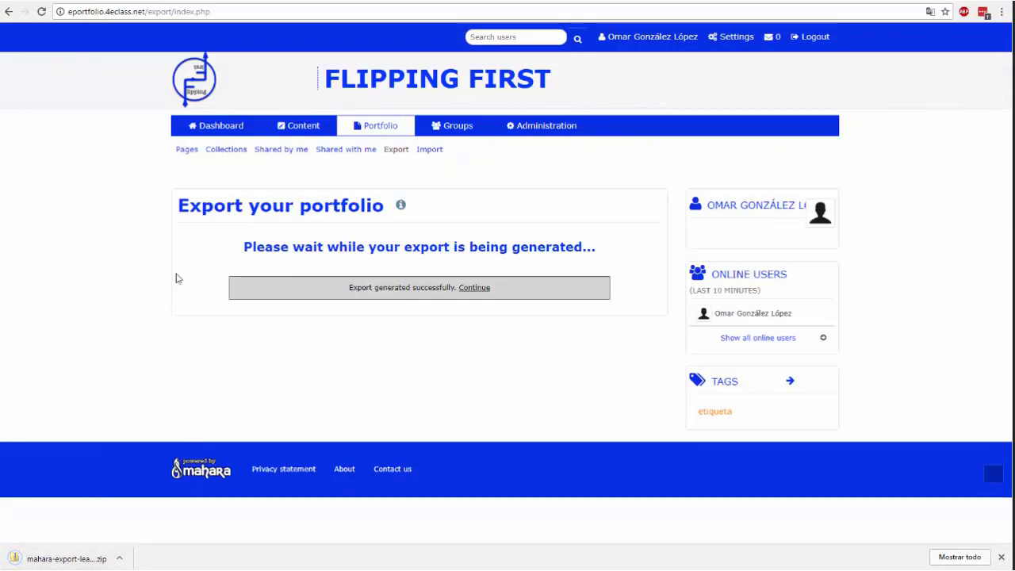
Upload the downloaded Leap2A zip for import and confirm importing its items.
click(426, 153)
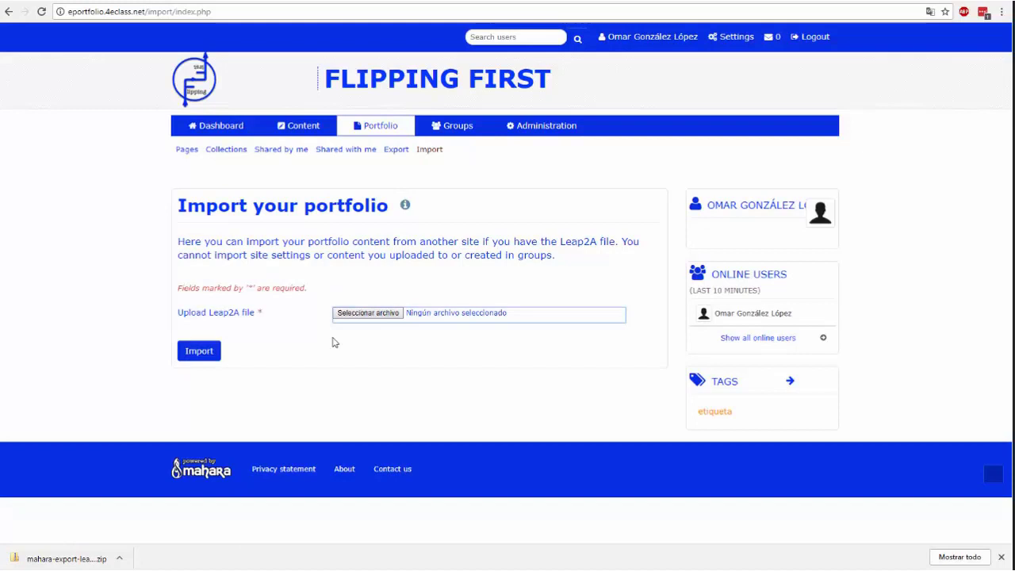
drag(30, 558, 444, 318)
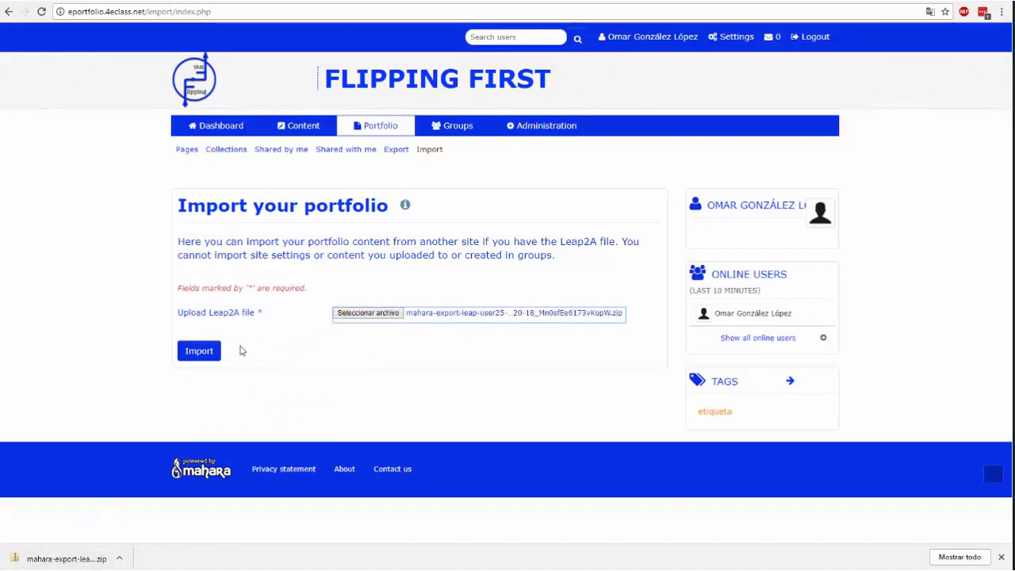
click(211, 350)
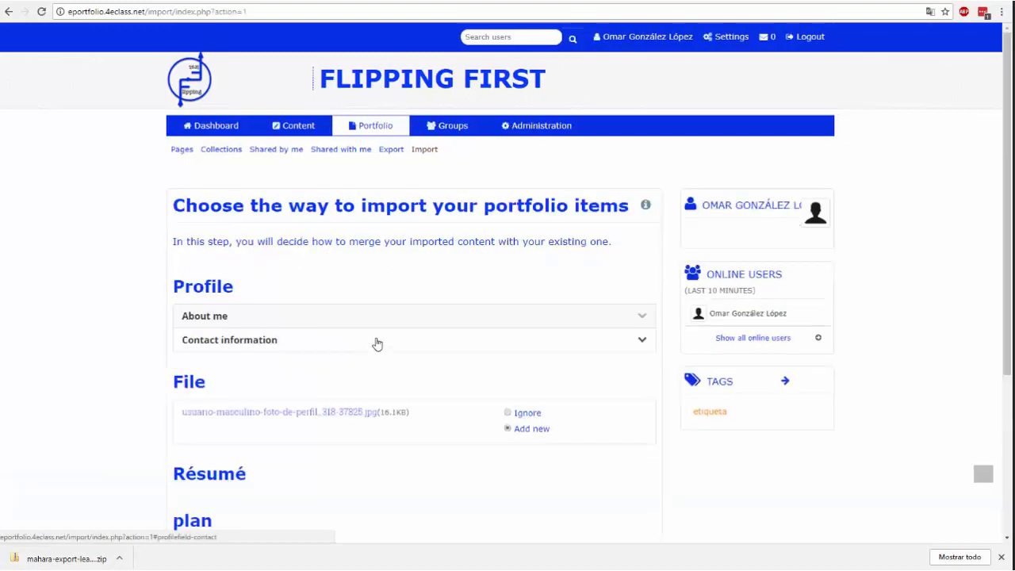
scroll(416, 227, down, 1)
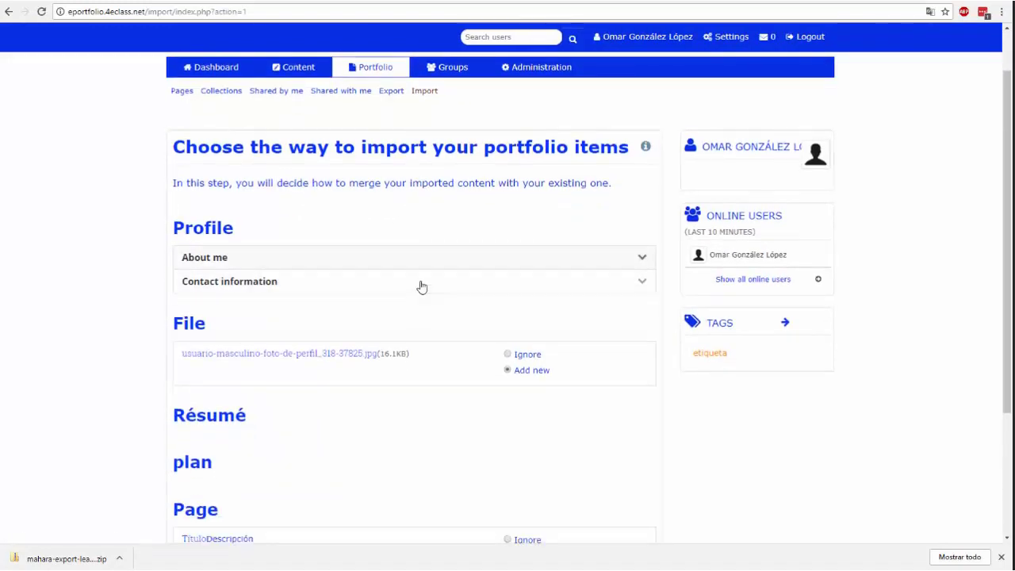
scroll(366, 384, down, 3)
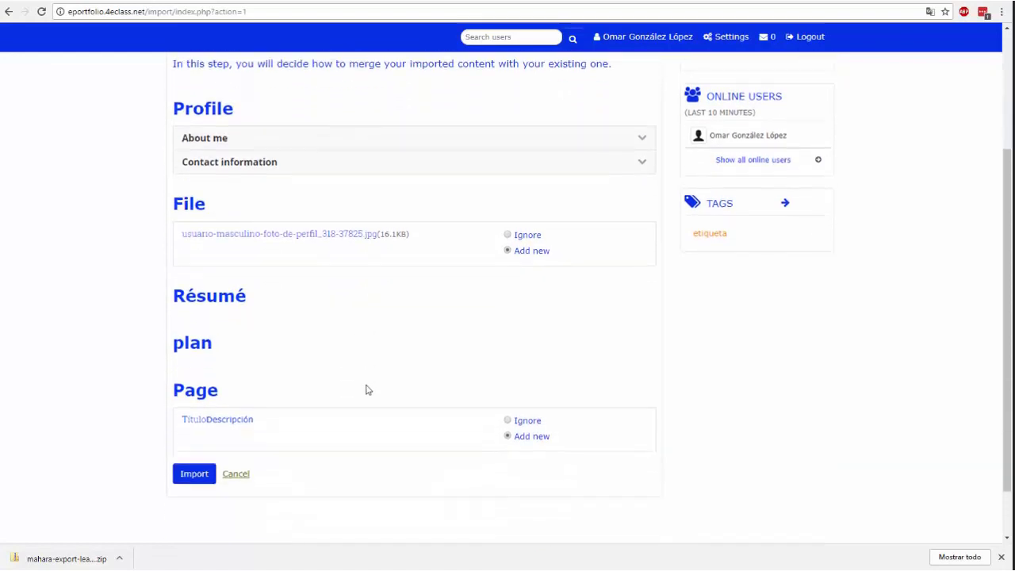
click(195, 419)
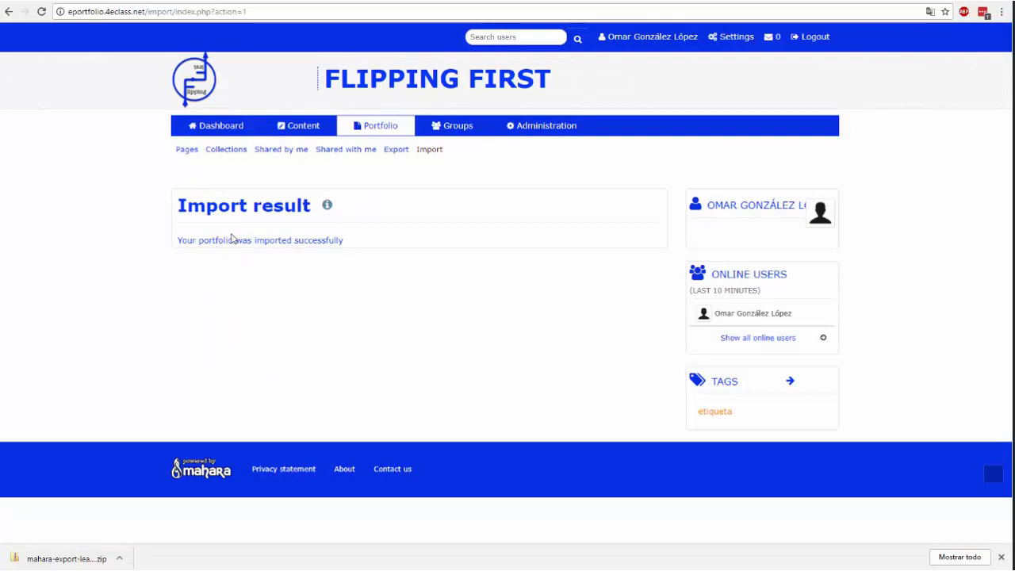
Check the Pages list, which now shows two Título pages among 4 results.
click(195, 151)
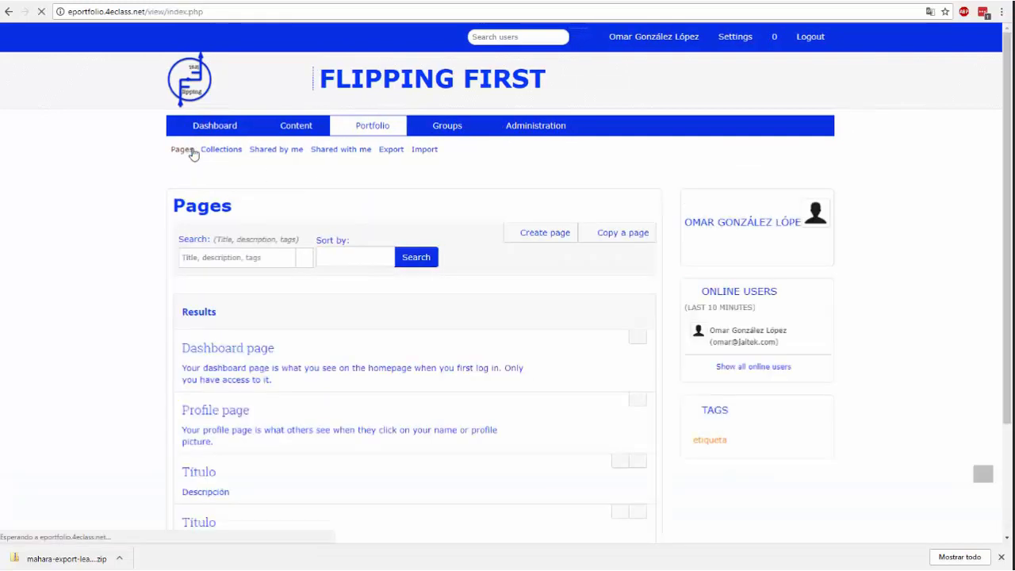
scroll(158, 176, down, 3)
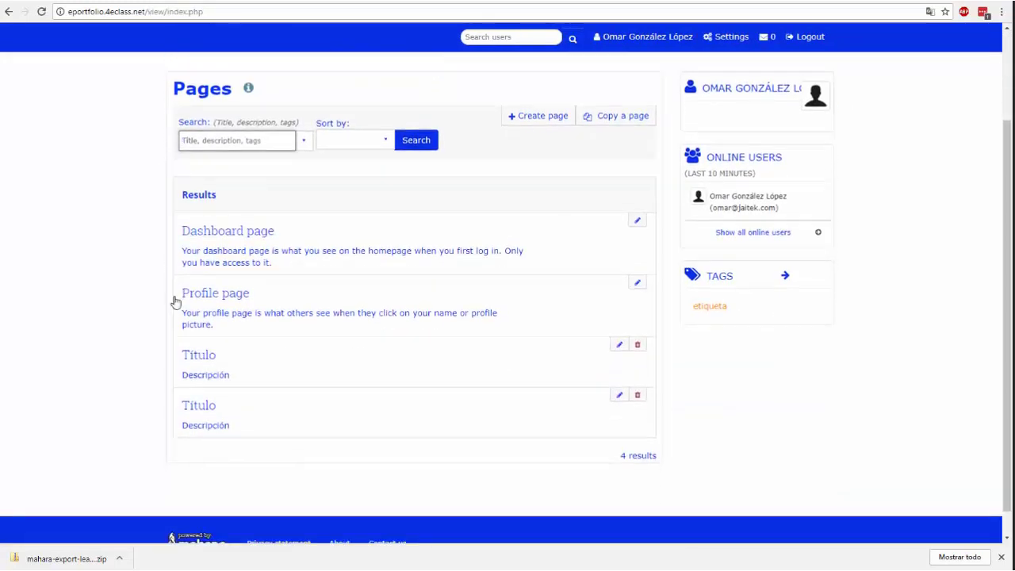
drag(236, 404, 151, 353)
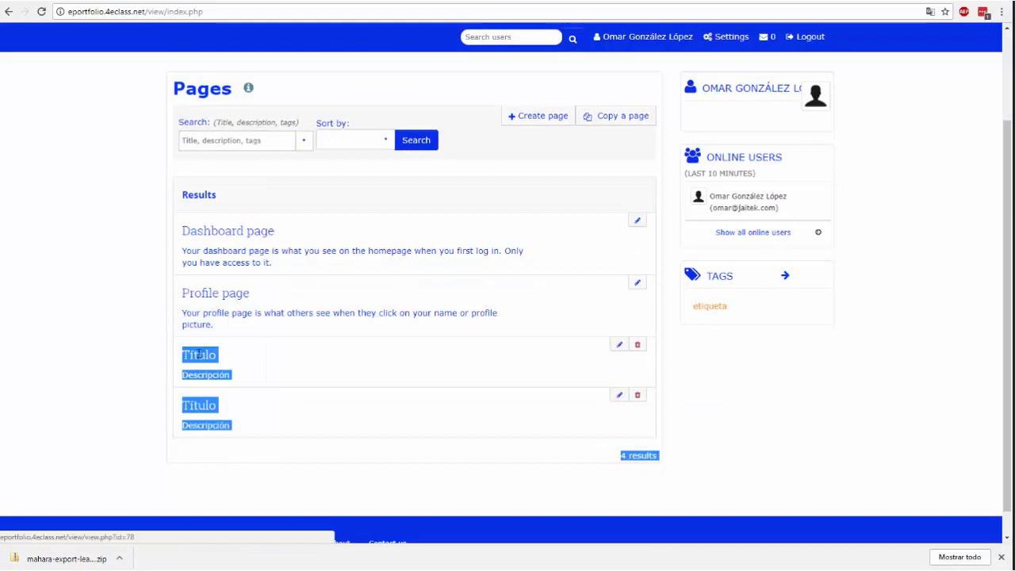
click(132, 374)
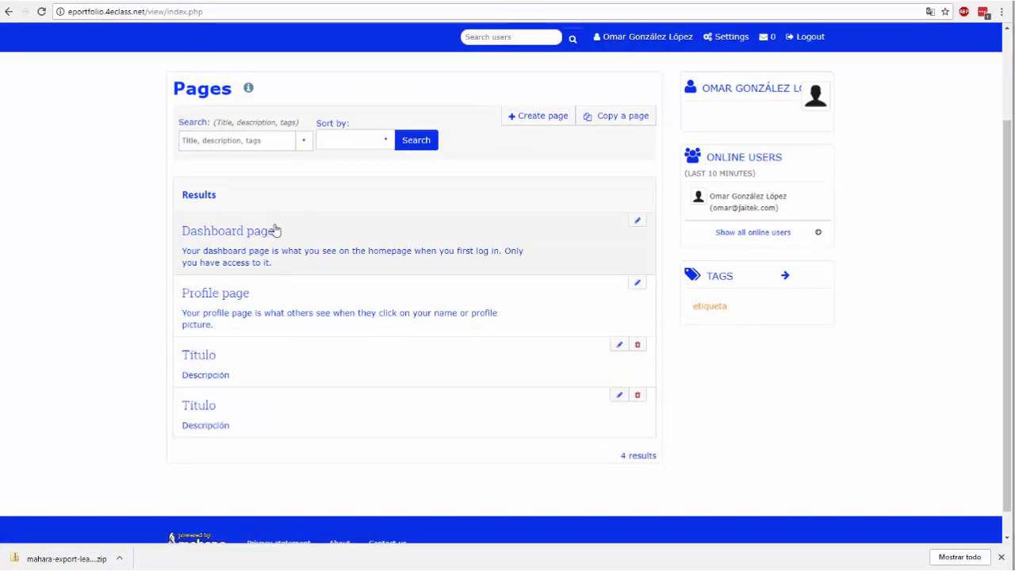
scroll(54, 308, up, 3)
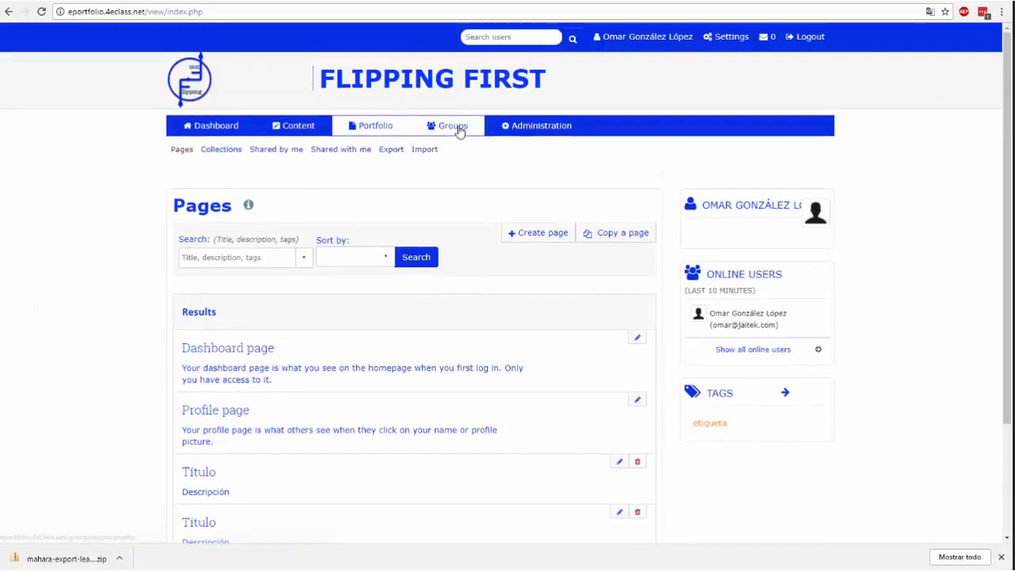
Browse My groups and Find groups, ending on the empty My friends page.
click(460, 127)
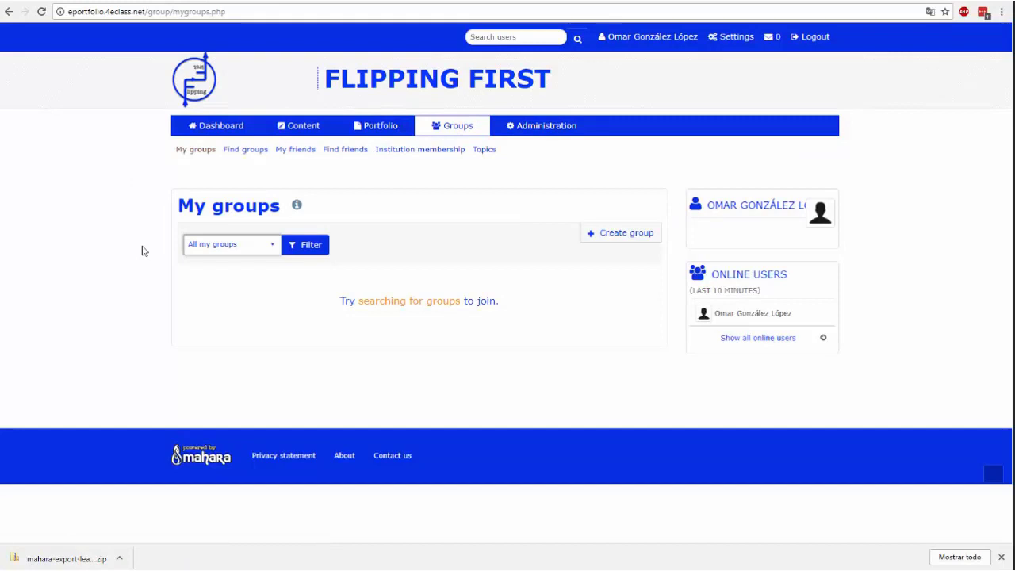
click(253, 156)
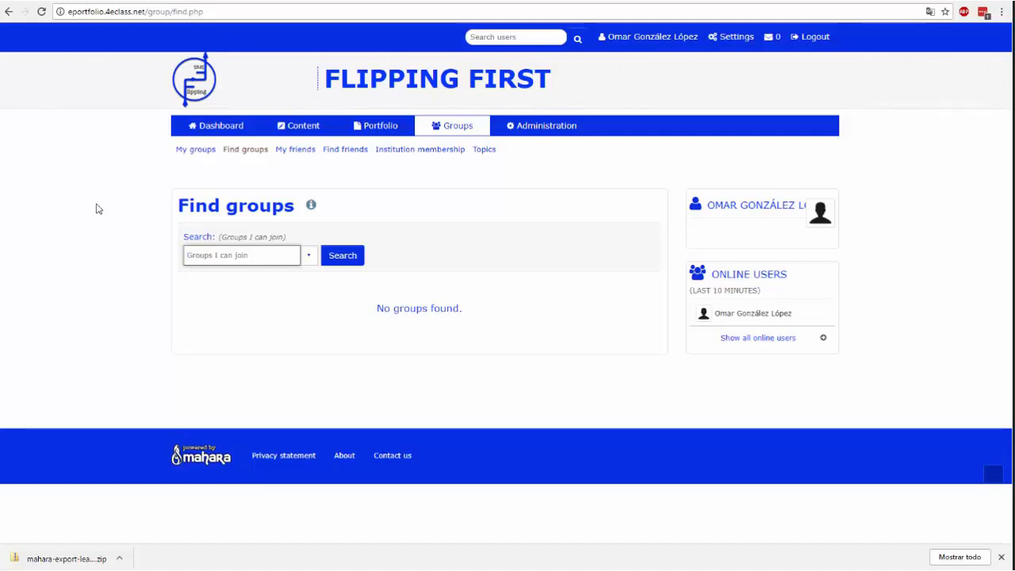
click(306, 151)
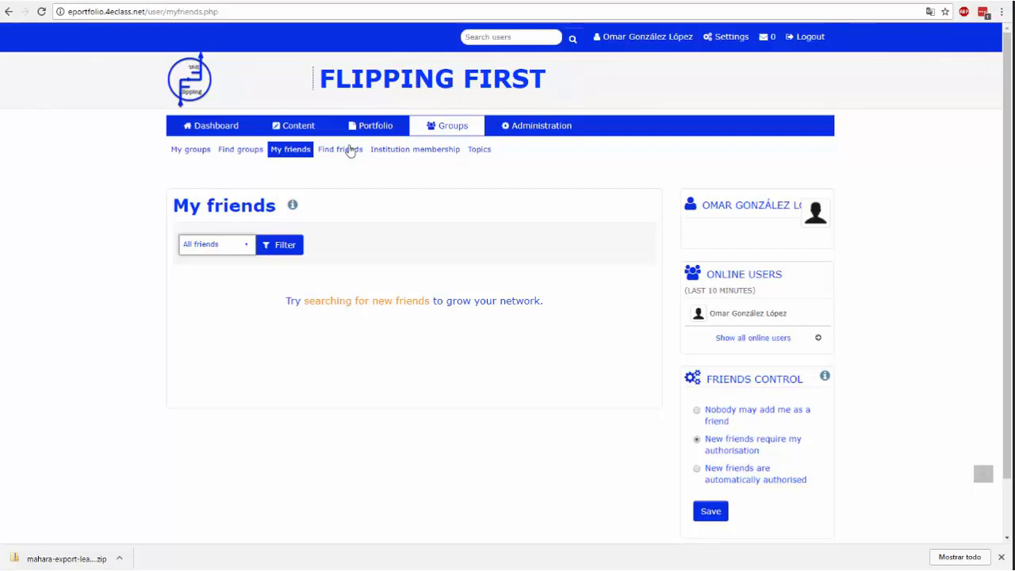
Look through Find friends, Institution membership in Flipping First Project, and group Topics.
click(350, 151)
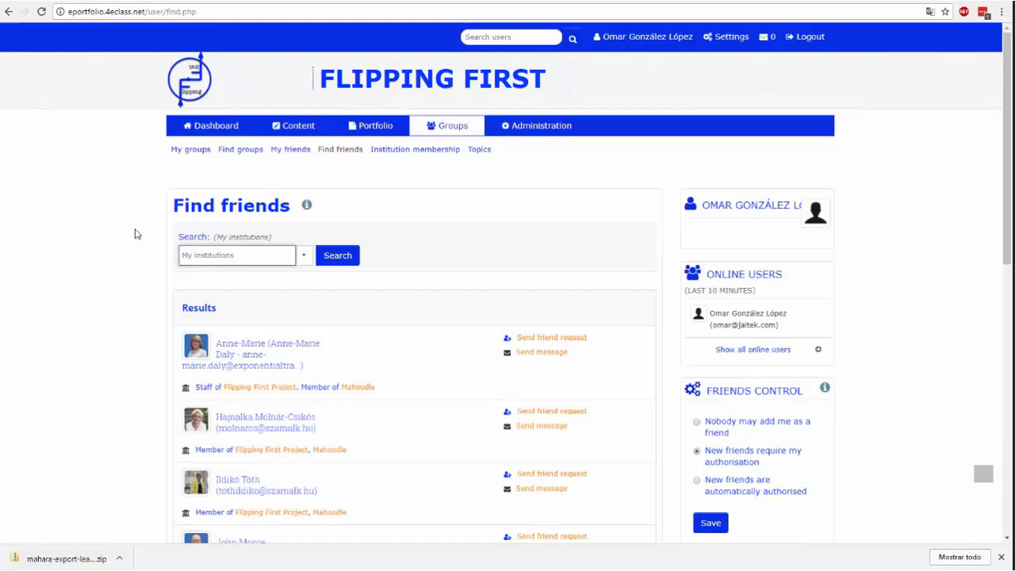
scroll(399, 185, down, 1)
scroll(400, 189, down, 2)
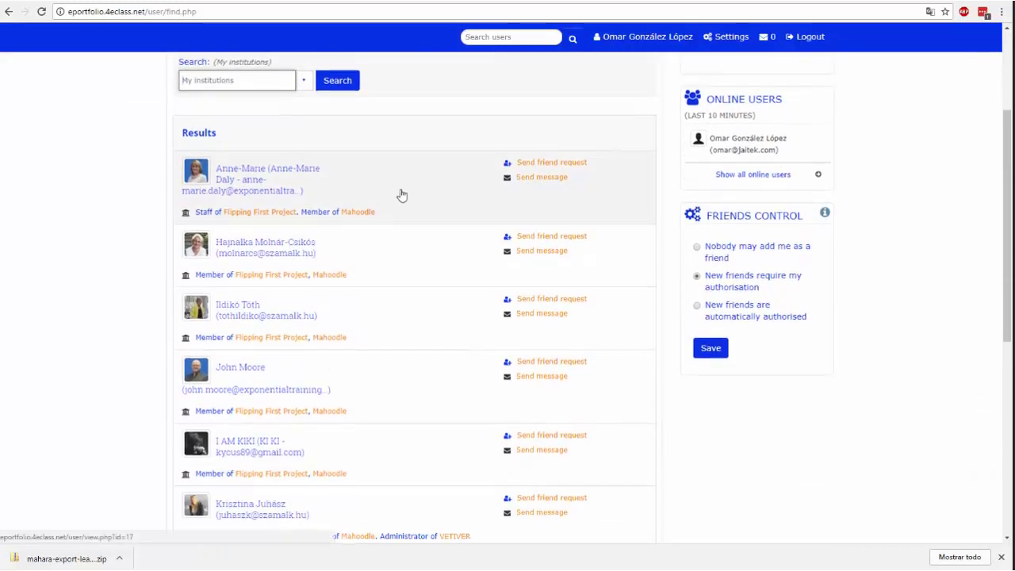
scroll(430, 158, up, 3)
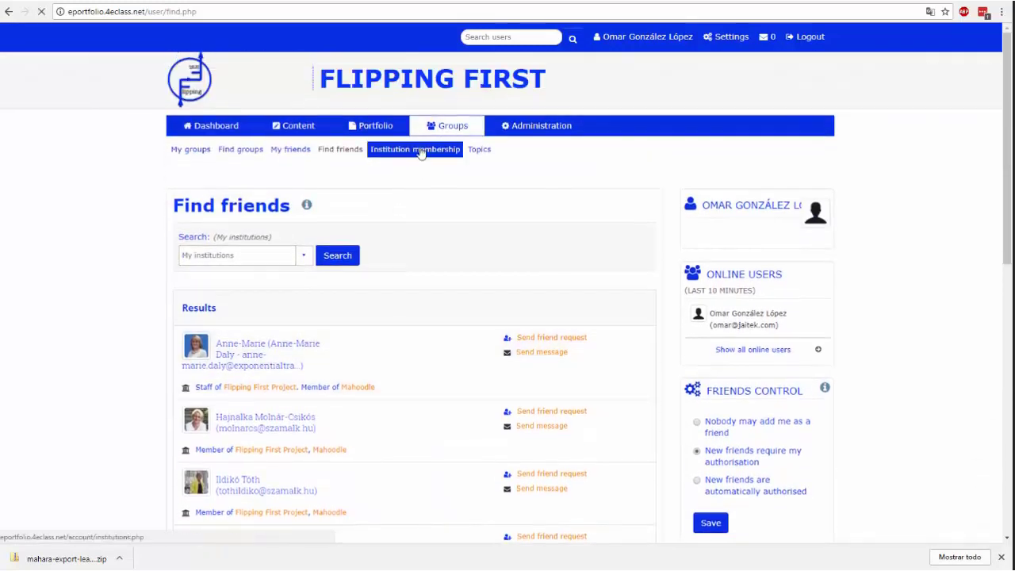
click(418, 150)
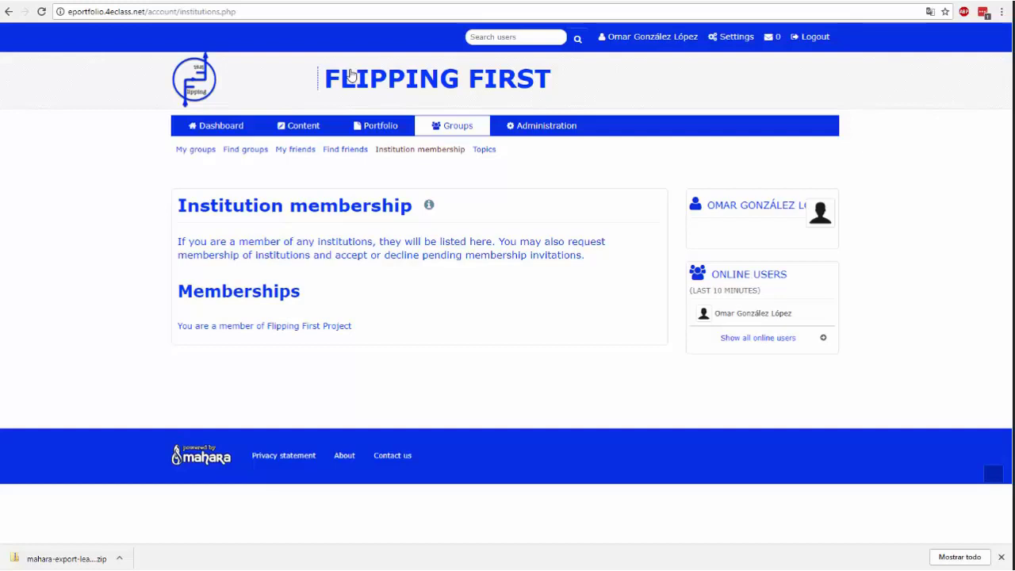
click(491, 151)
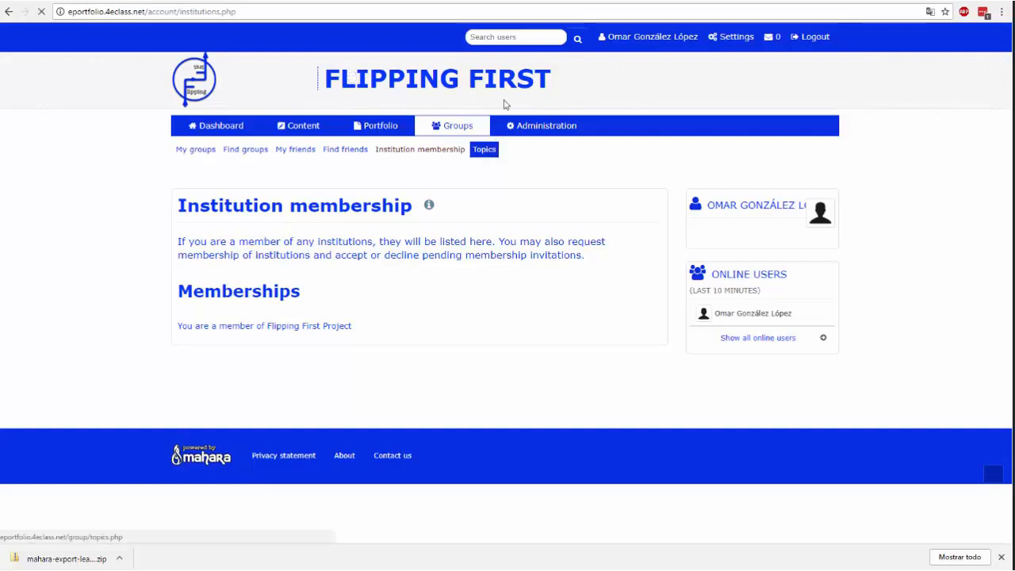